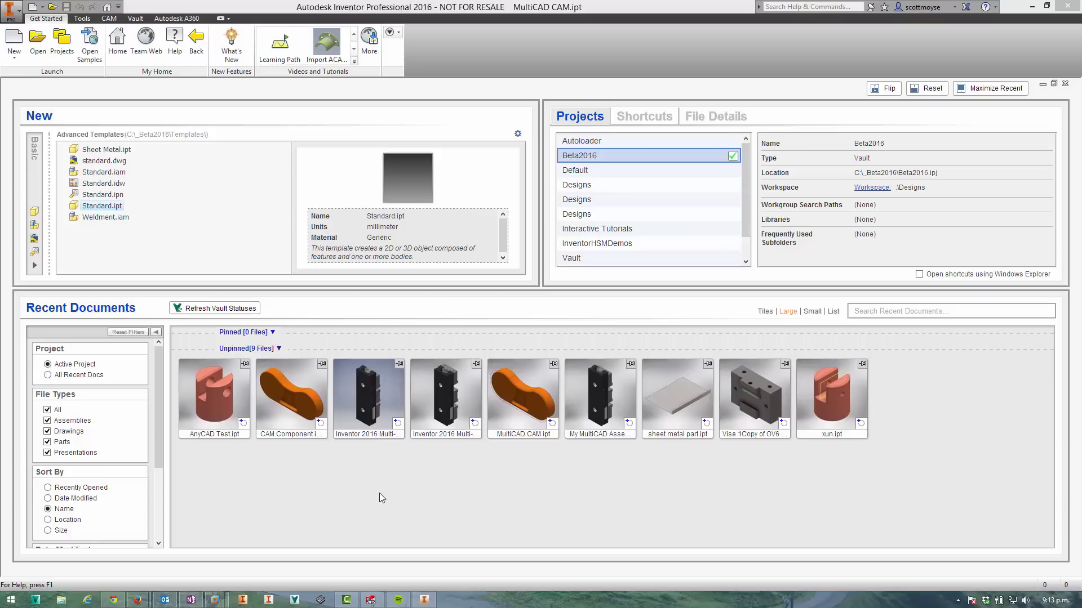
# Step: Open CAM Component.SLDPRT with the file type filtered to SolidWorks files
pyautogui.click(38, 43)
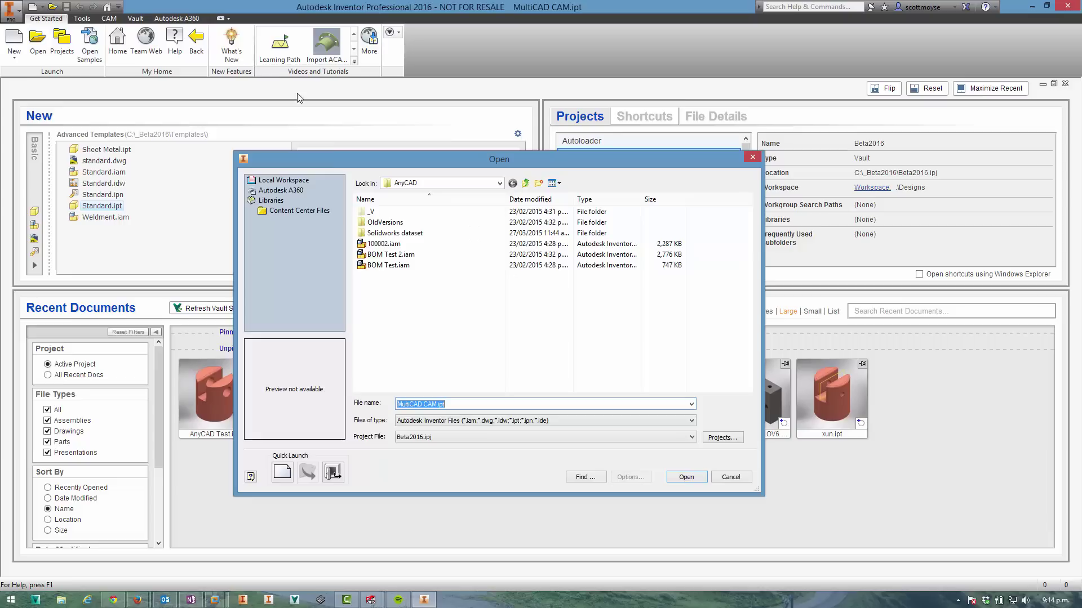
pyautogui.click(409, 426)
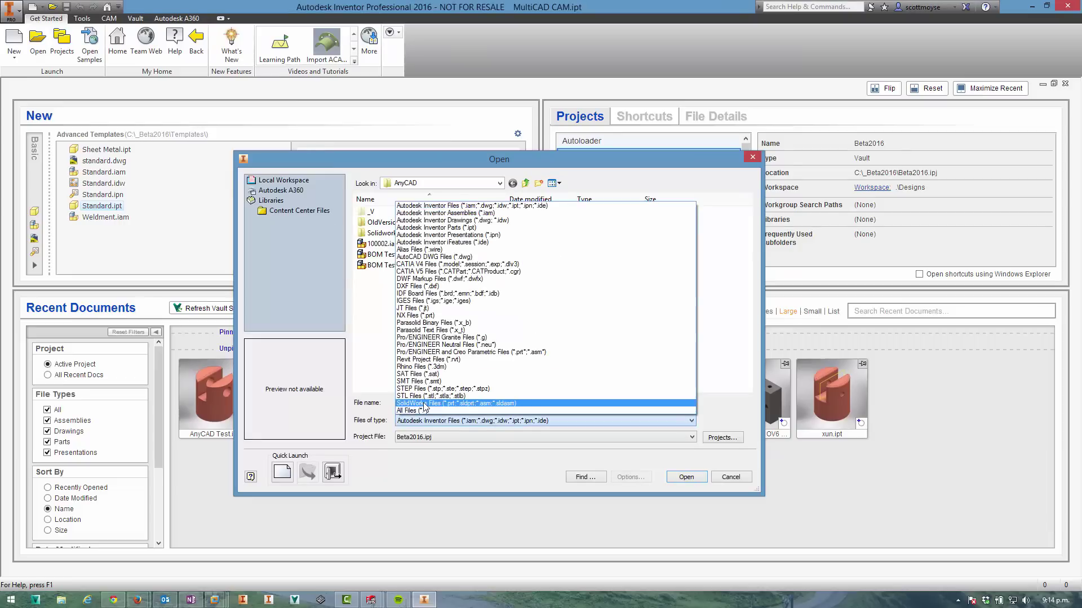
pyautogui.click(439, 329)
pyautogui.doubleClick(376, 258)
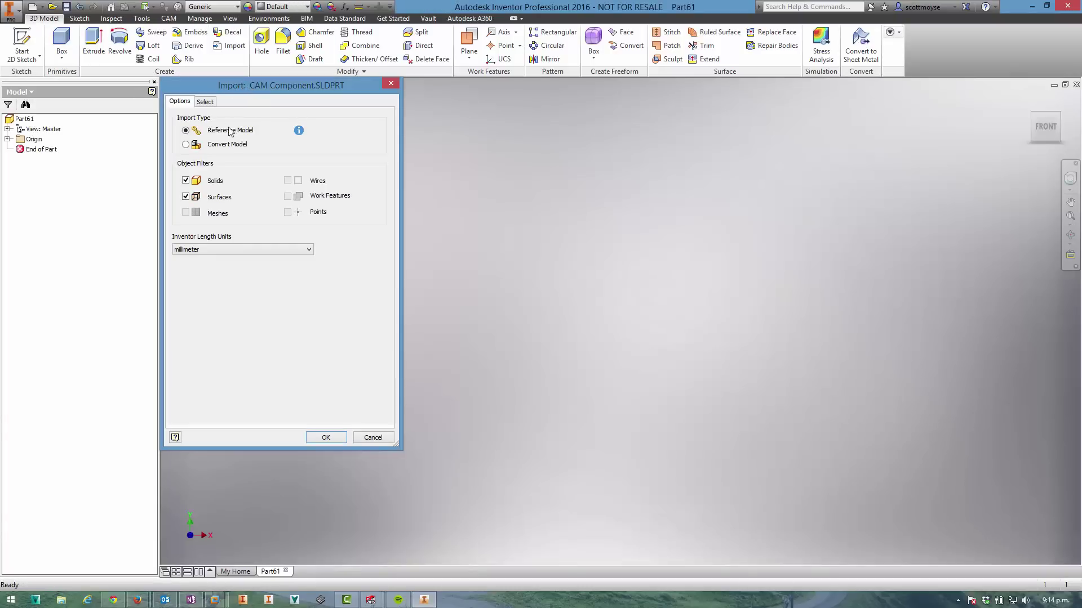
# Step: Import it as a Reference Model, loading its bodies and excluding the STOCK body
pyautogui.click(187, 145)
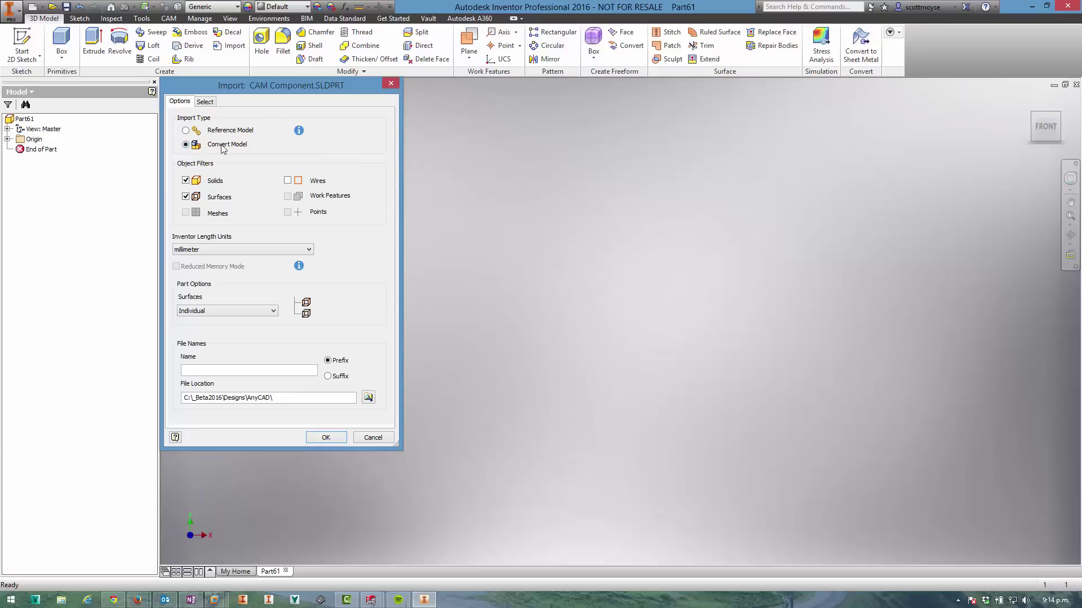
pyautogui.click(186, 131)
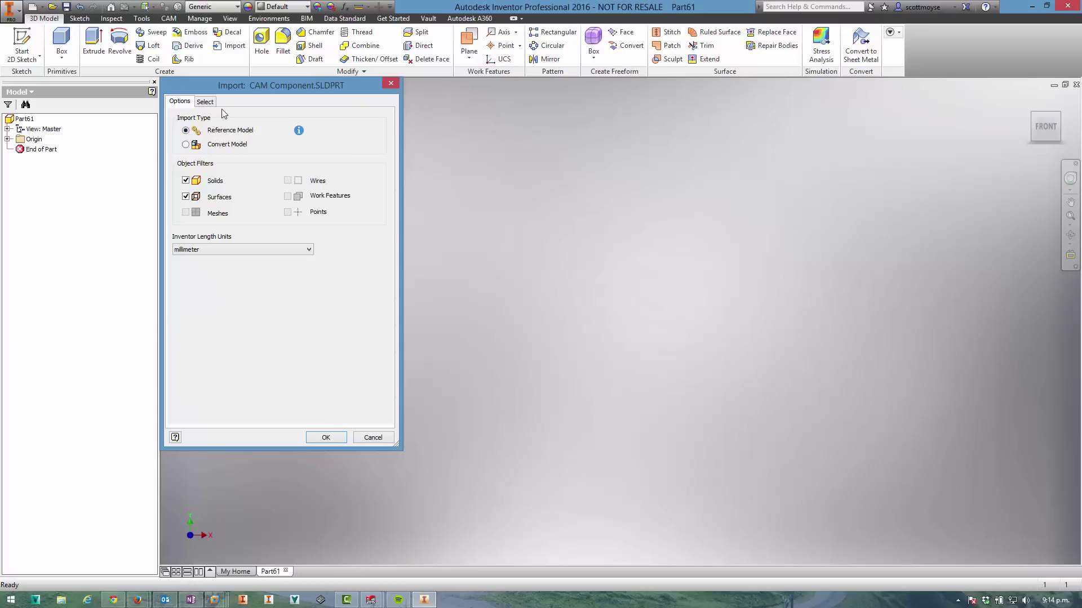
pyautogui.click(206, 102)
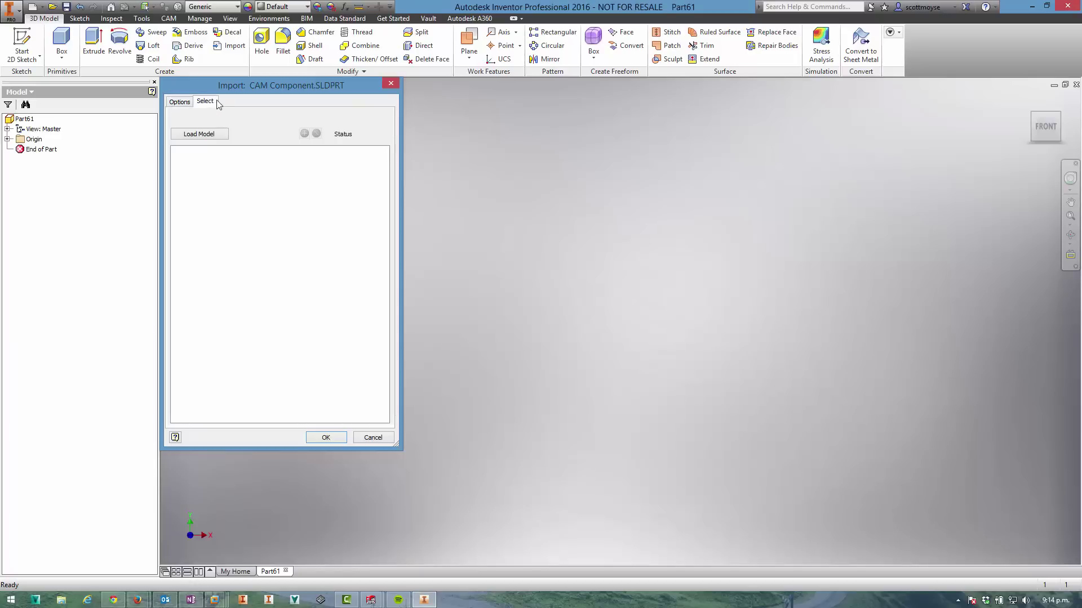
pyautogui.click(198, 134)
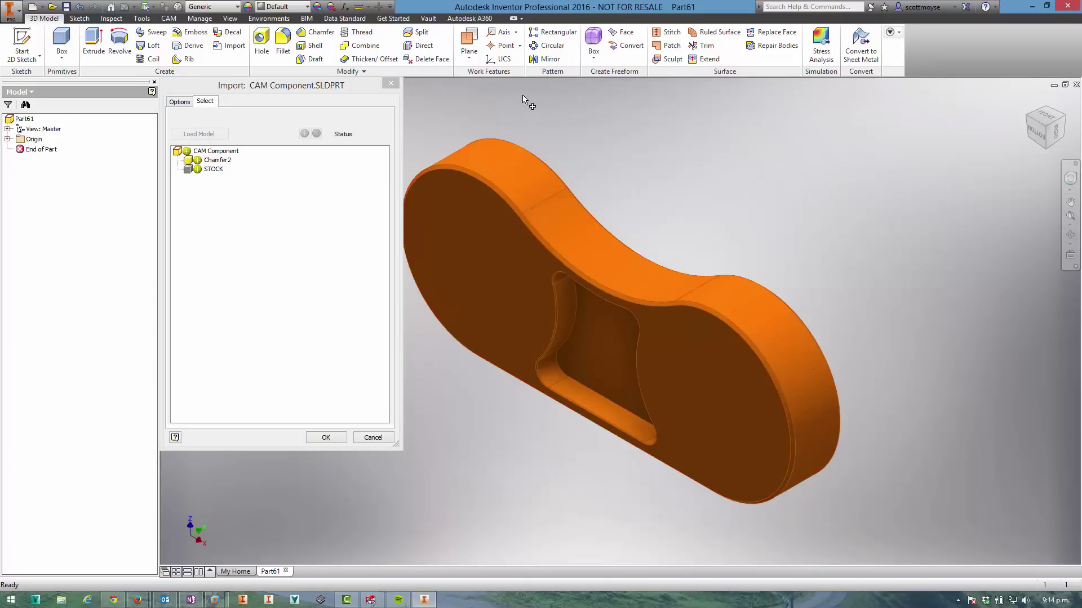
pyautogui.click(196, 170)
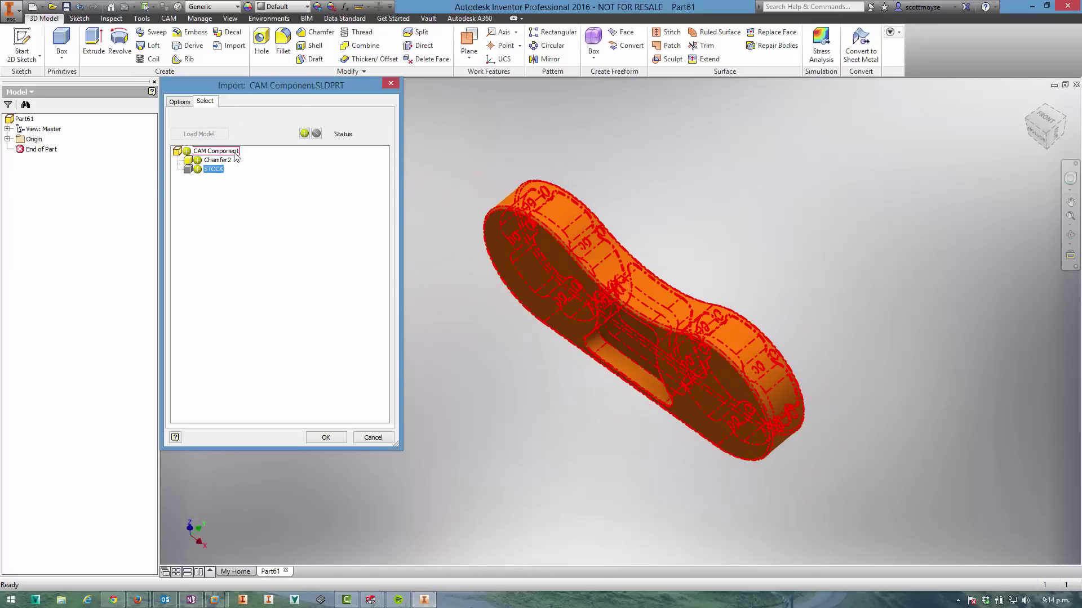
pyautogui.click(196, 169)
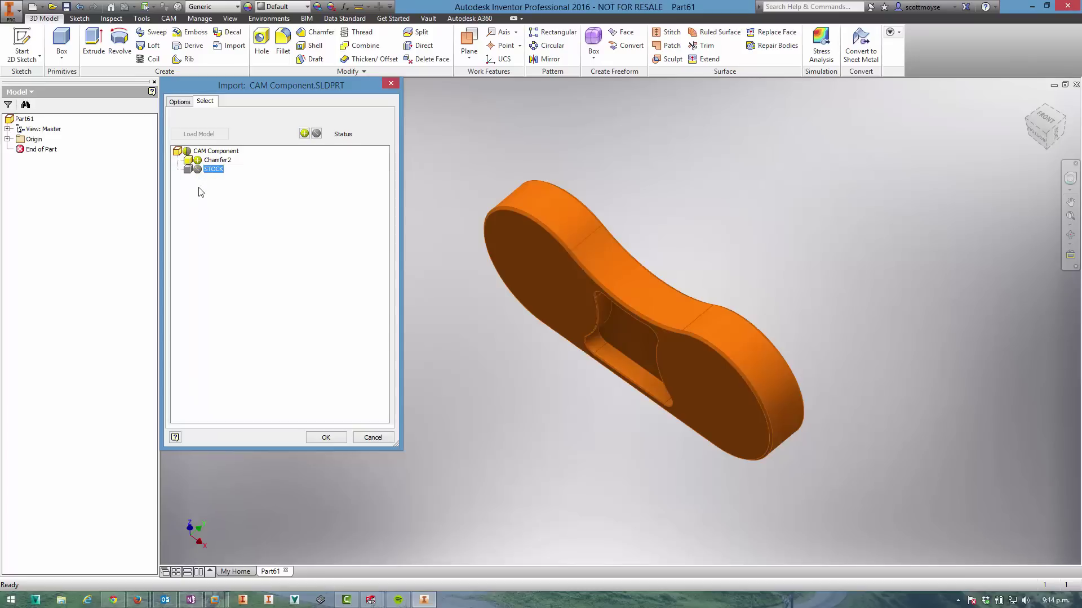
pyautogui.click(214, 193)
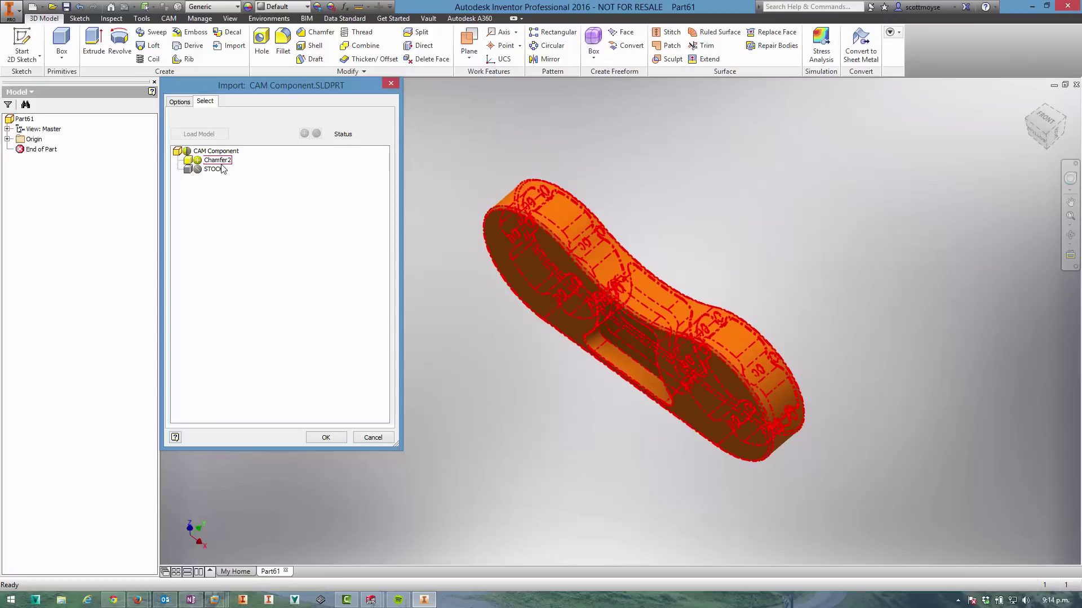
pyautogui.click(324, 437)
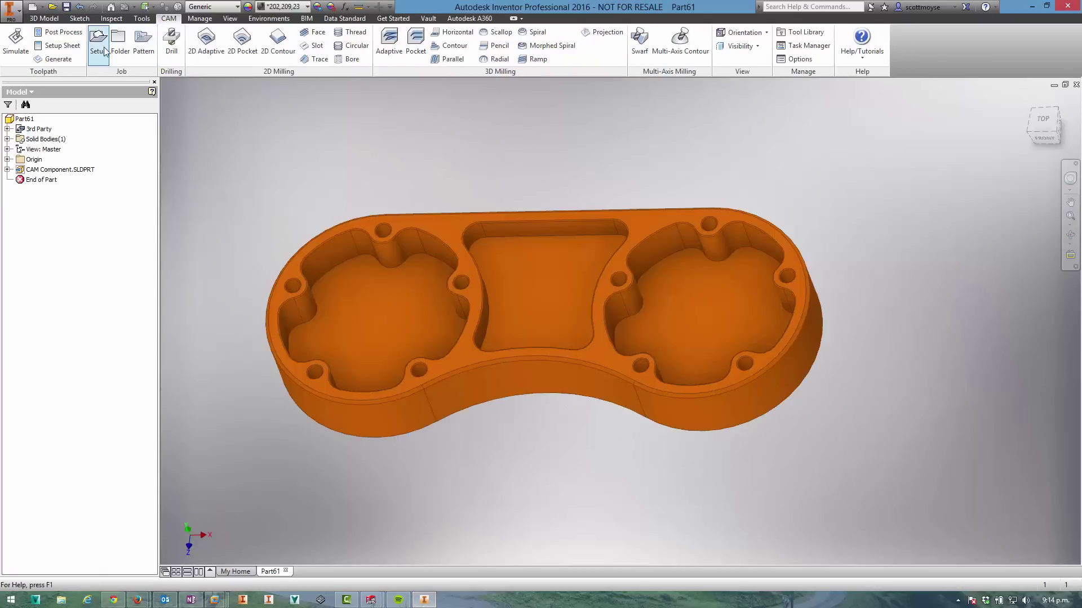
# Step: Start a setup oriented by Z axis/plane & Y axis, using the pocket floor for Z
pyautogui.click(98, 42)
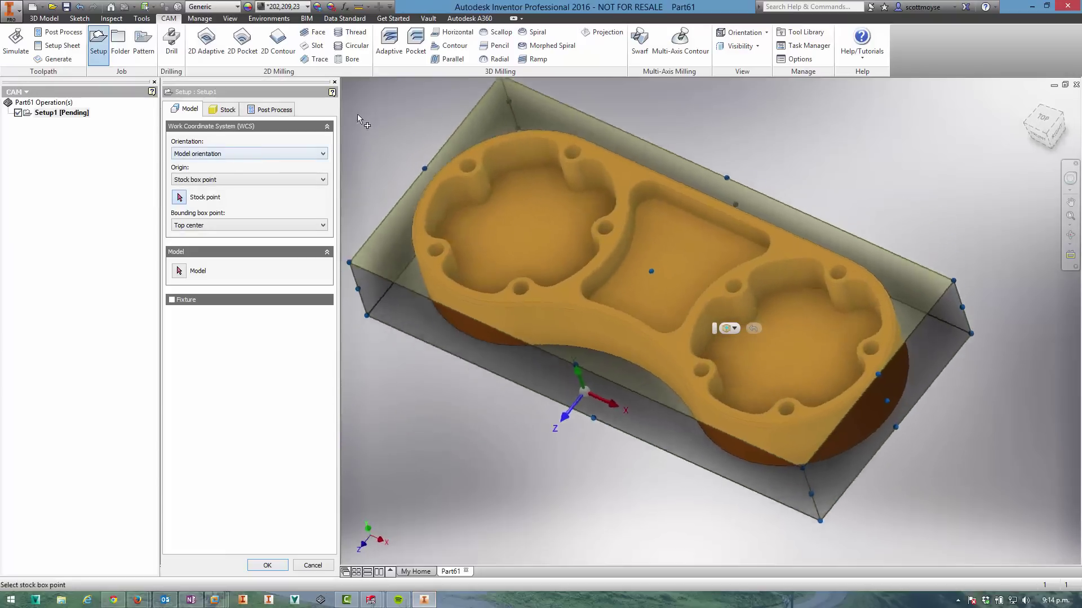
pyautogui.click(209, 154)
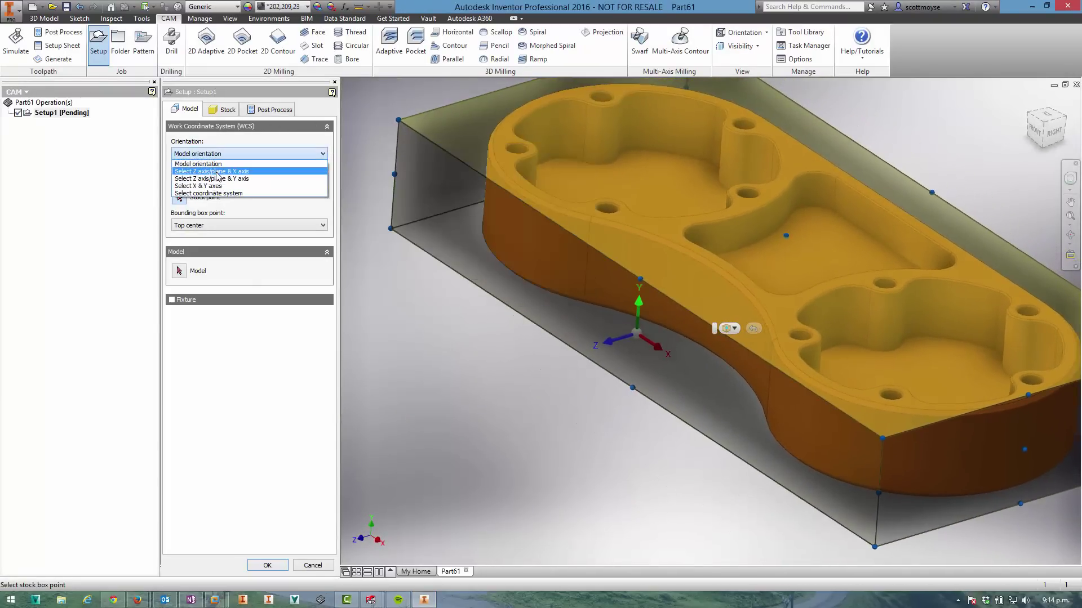
pyautogui.click(220, 178)
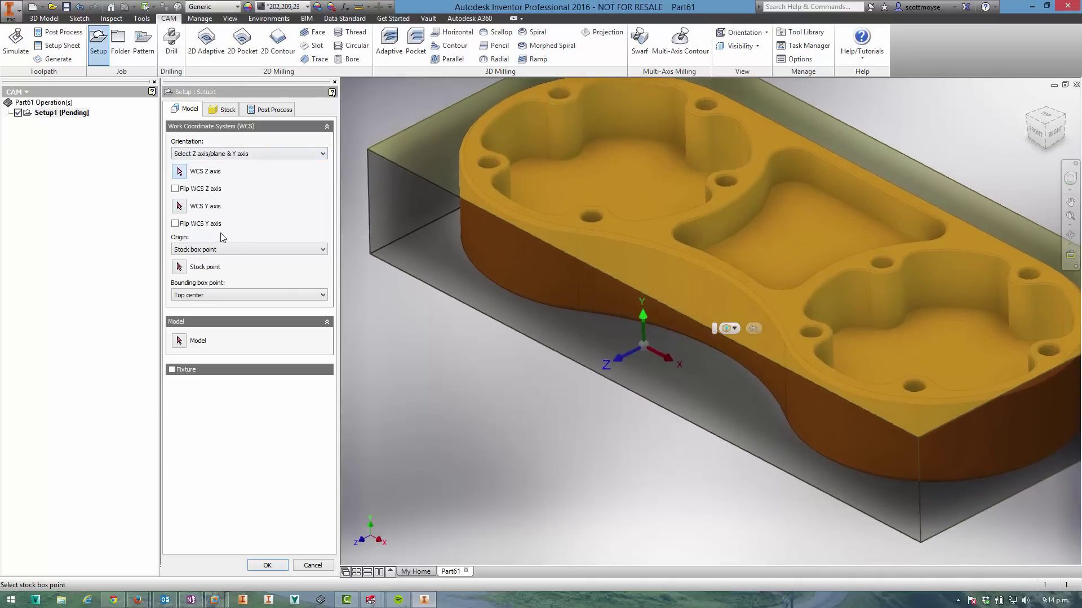
pyautogui.click(769, 252)
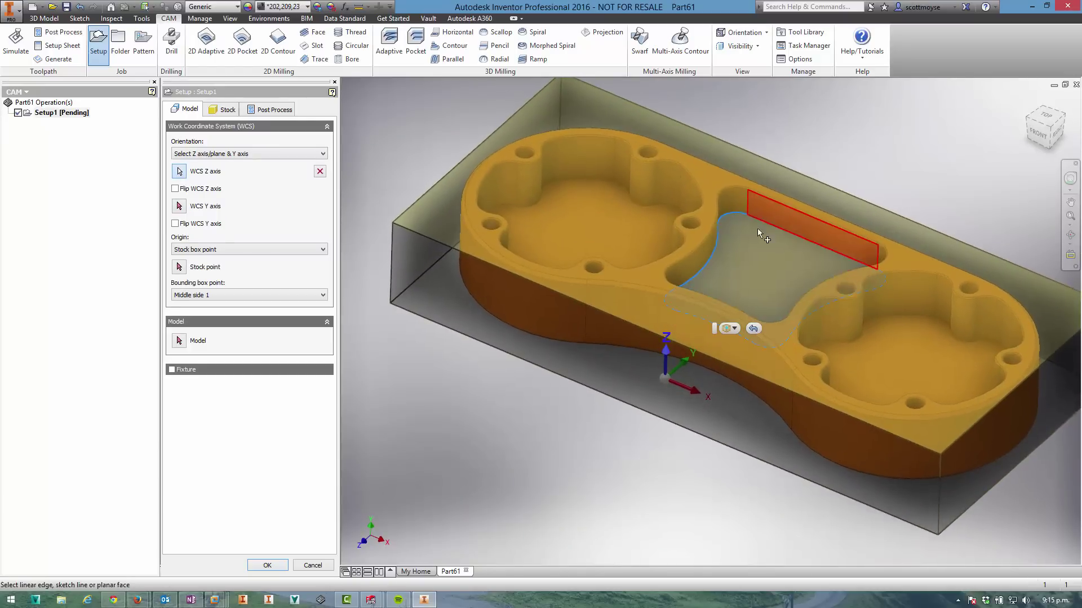
pyautogui.scroll(2, 830, 154)
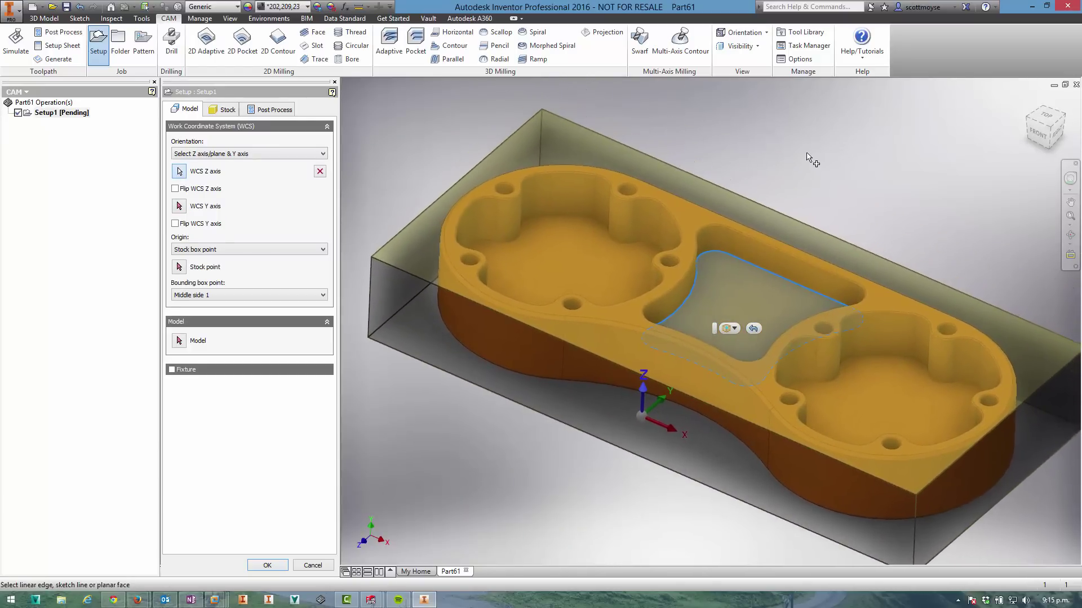
pyautogui.scroll(-1, 817, 164)
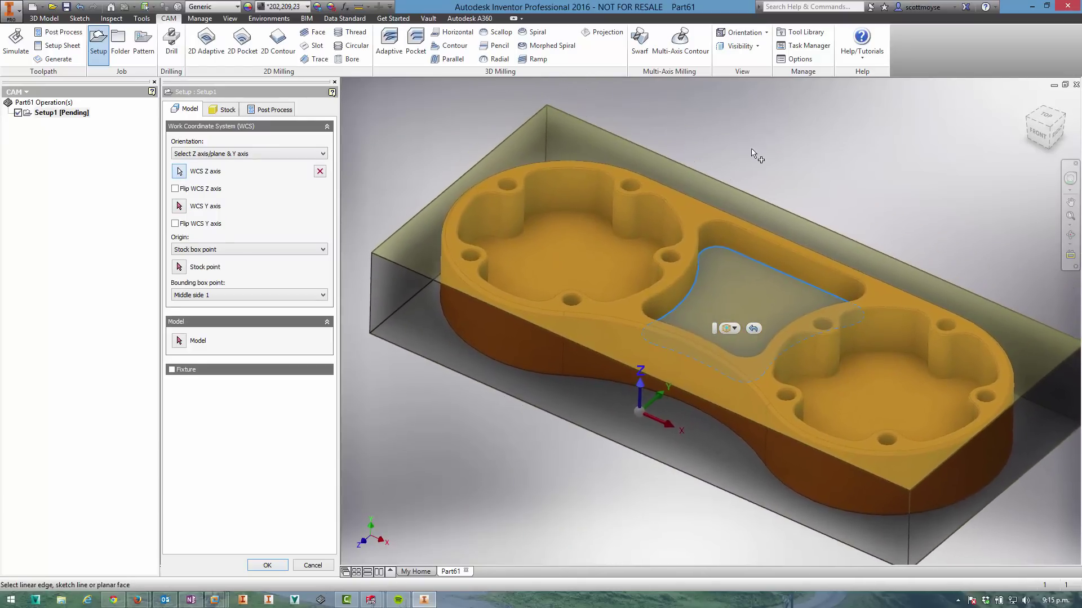
# Step: Put the origin at the stock box top centre and use a relative size box stock
pyautogui.click(187, 252)
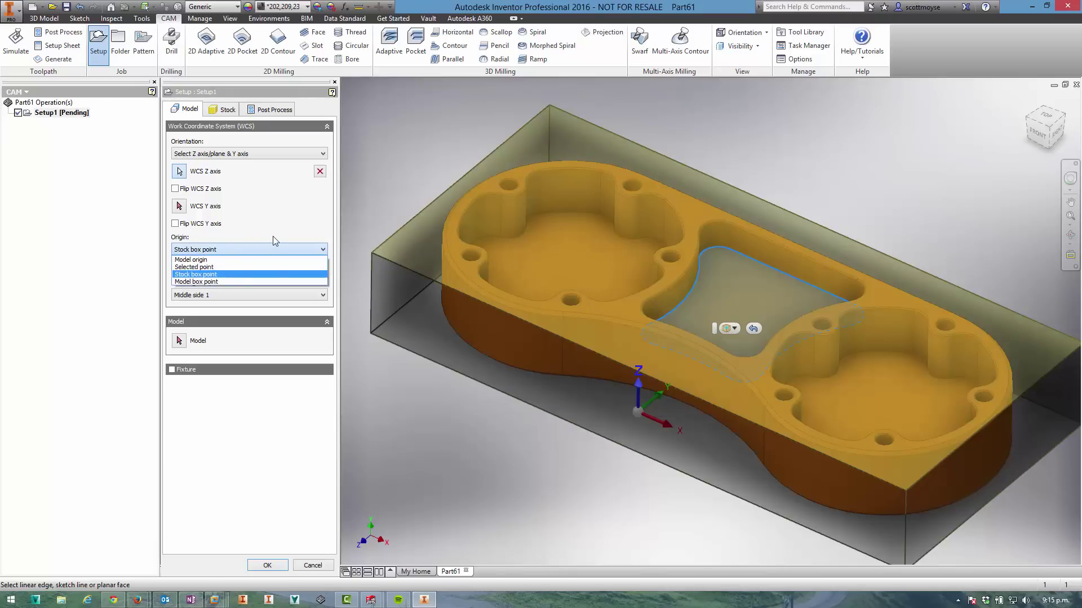
pyautogui.click(208, 274)
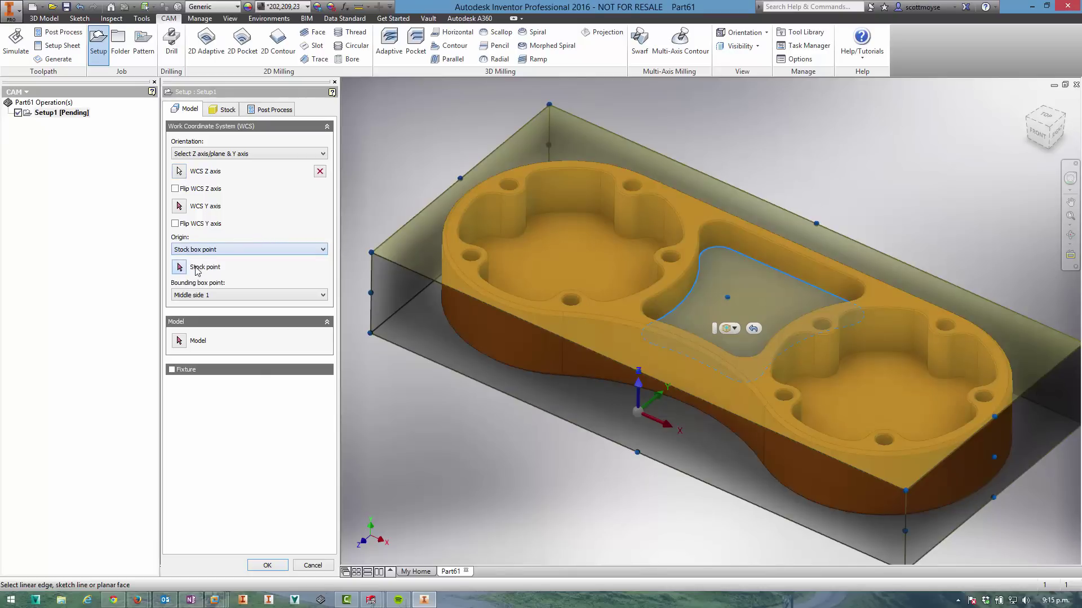
pyautogui.click(727, 299)
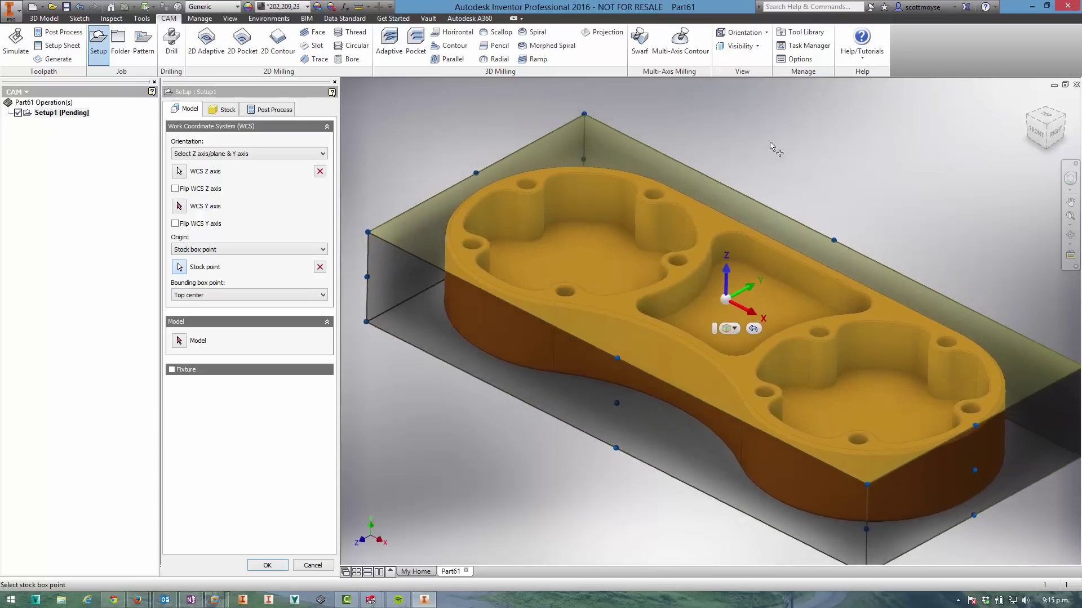
pyautogui.click(226, 111)
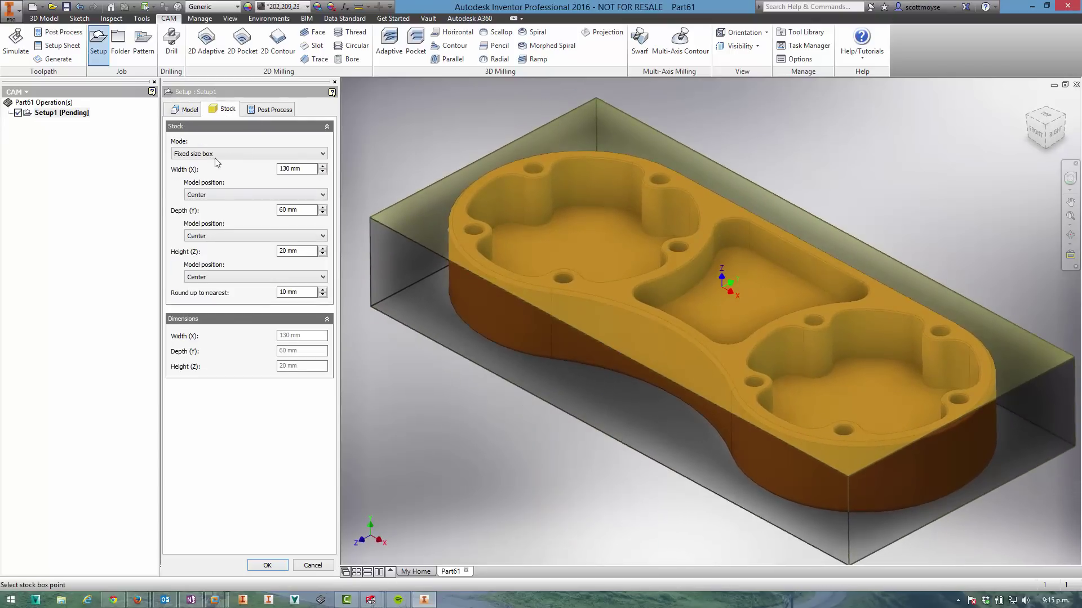
pyautogui.click(216, 155)
pyautogui.click(223, 168)
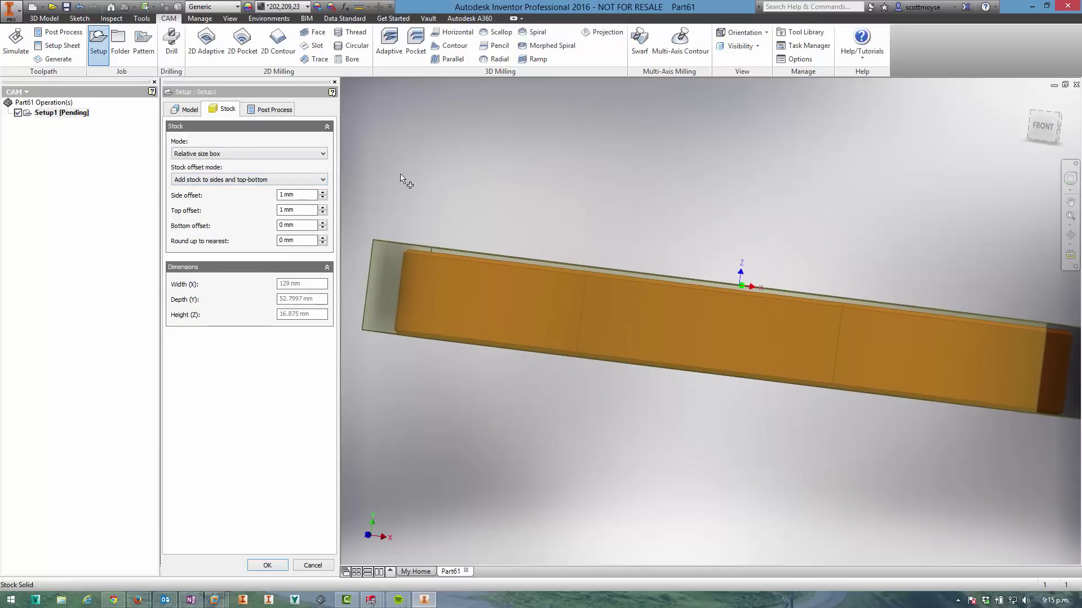
# Step: Create the setup, then start an Adaptive clearing with the #4 Ø5mm flat tool
pyautogui.click(273, 565)
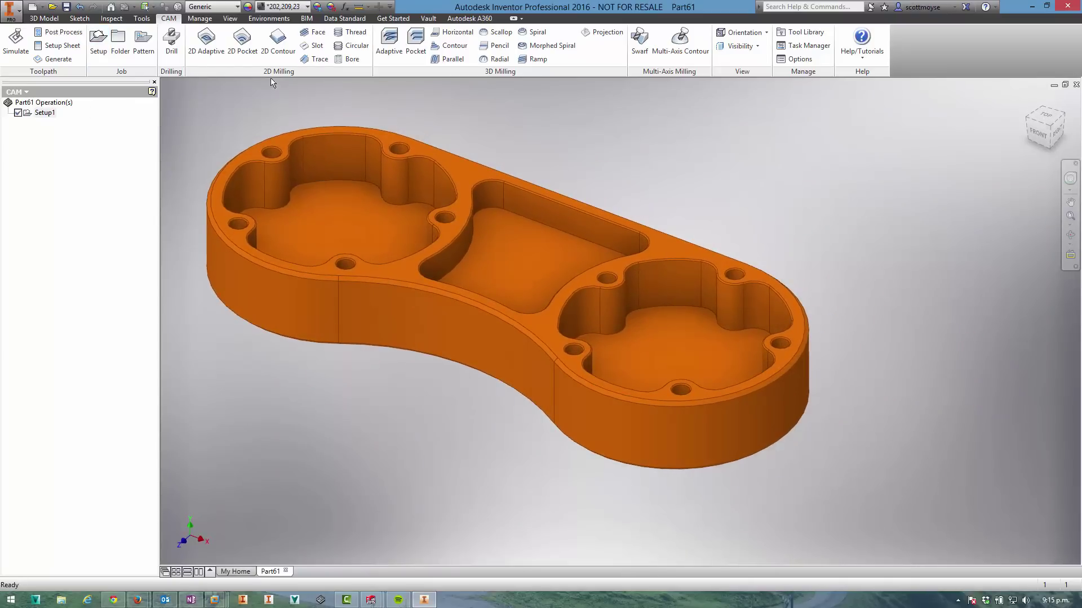
pyautogui.click(389, 45)
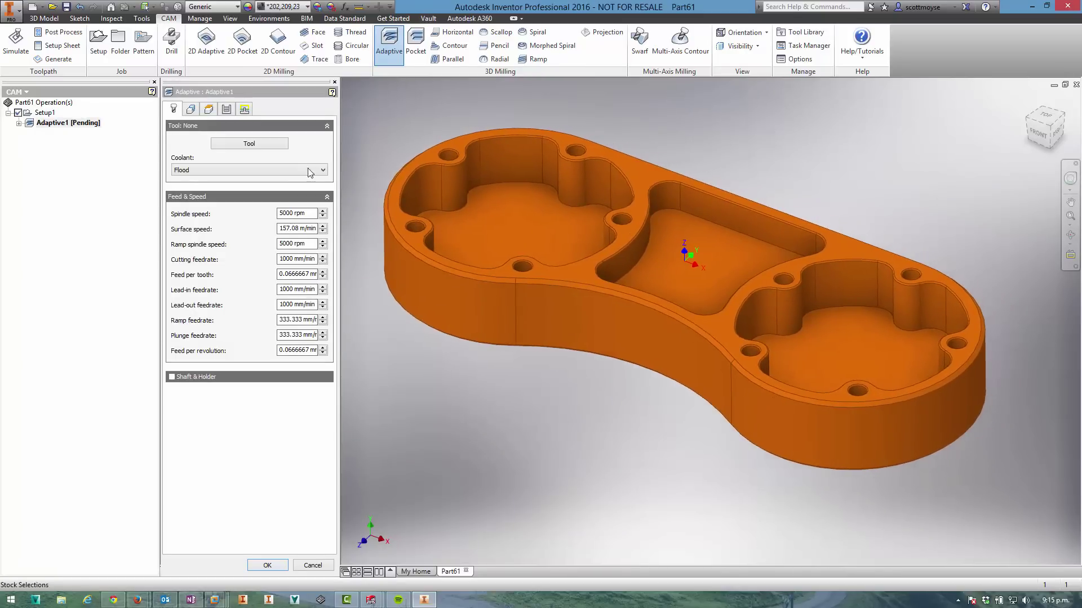
pyautogui.click(261, 145)
pyautogui.click(369, 242)
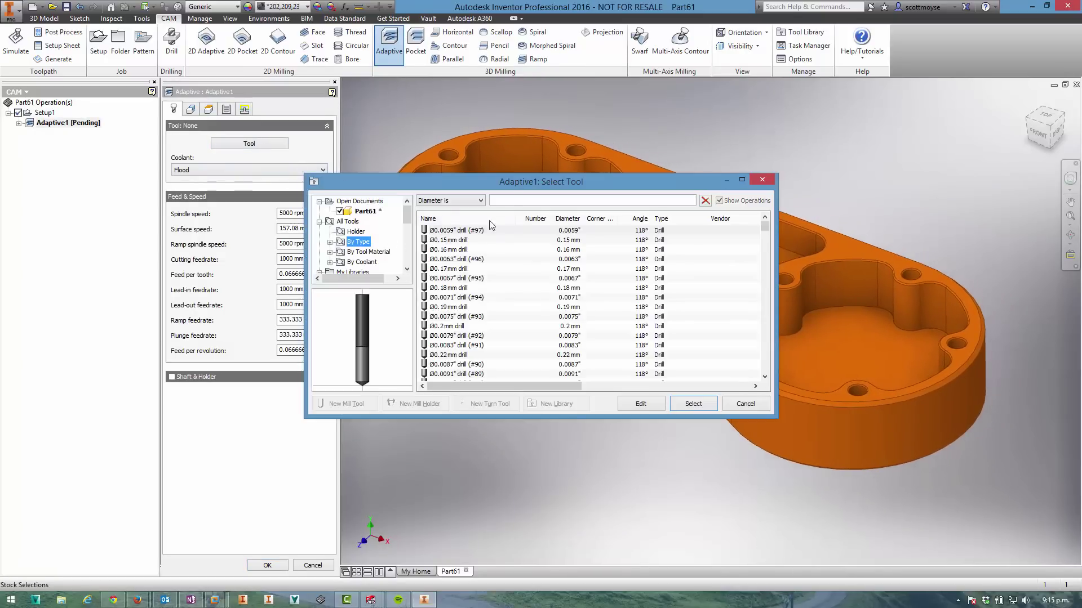
pyautogui.click(514, 201)
pyautogui.write('5')
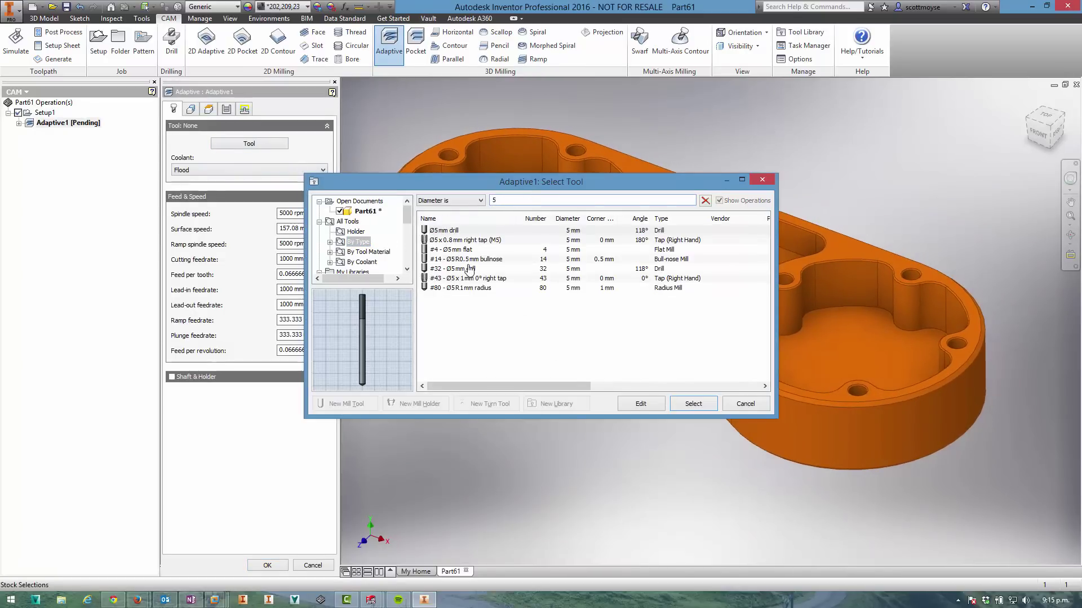
pyautogui.click(465, 250)
pyautogui.click(691, 404)
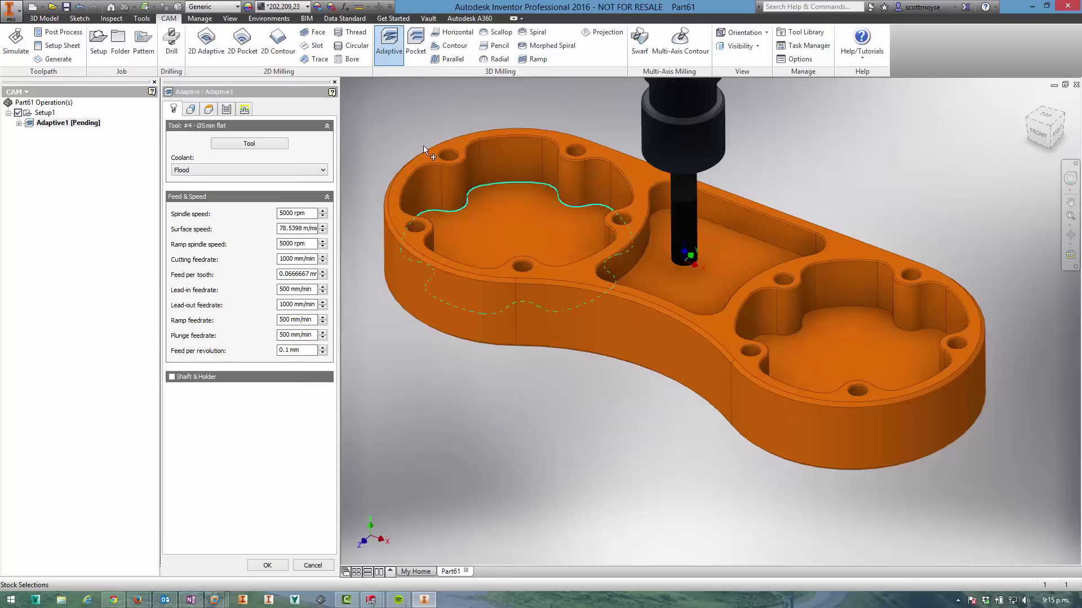
# Step: Review the Geometry, Heights and Passes tabs, and set Stay-down level to 60%
pyautogui.click(191, 110)
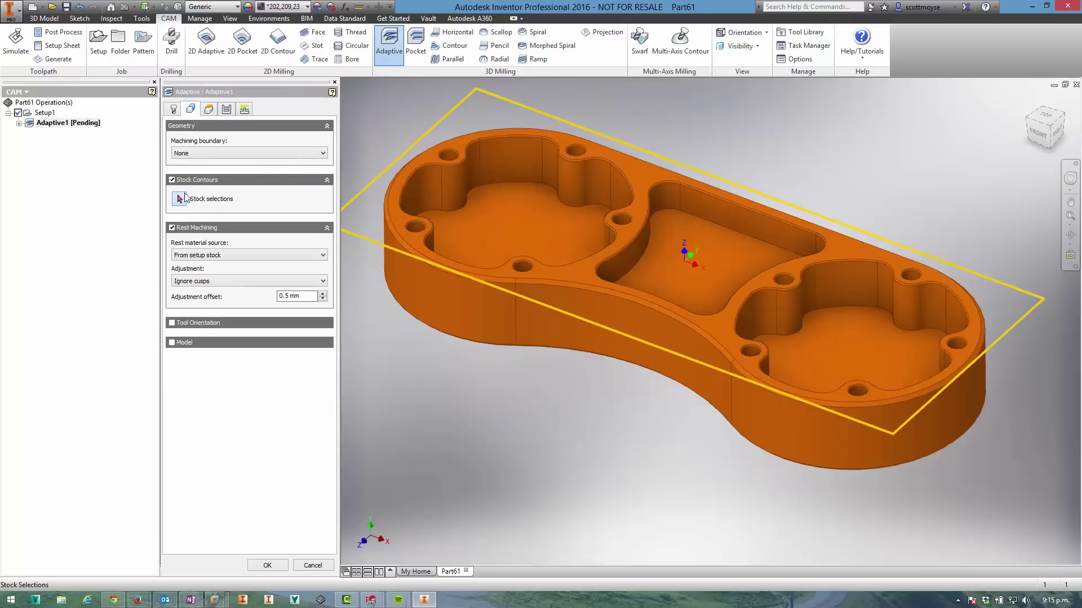
pyautogui.click(209, 110)
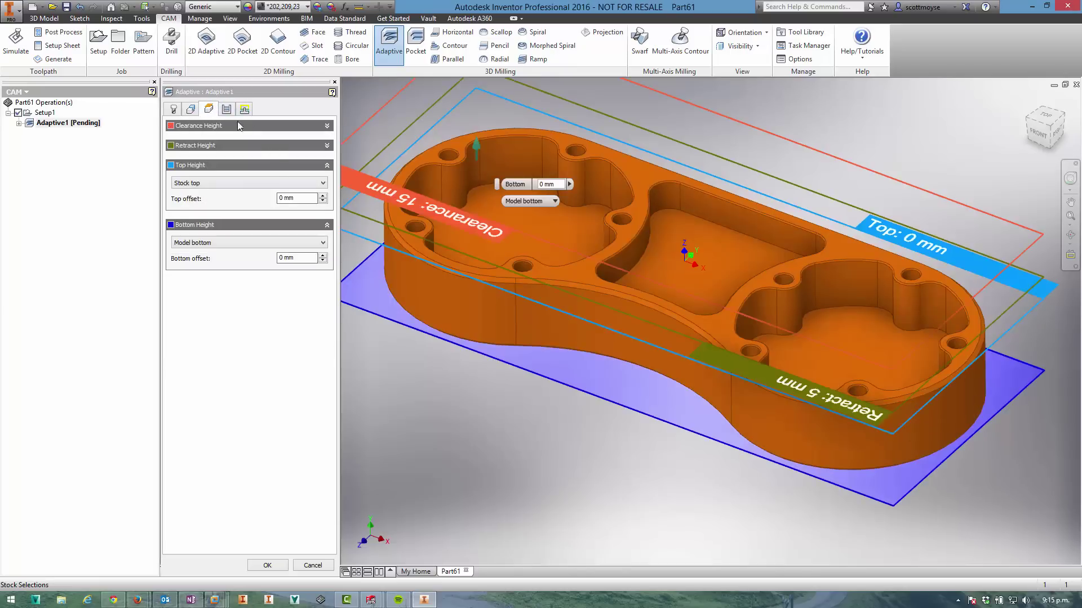
pyautogui.click(226, 110)
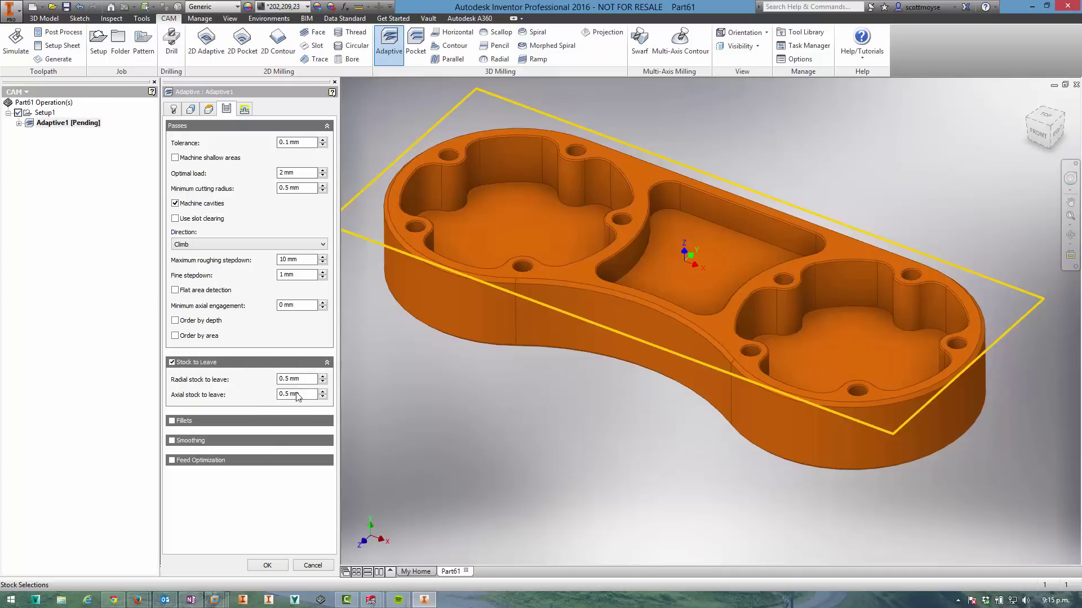
pyautogui.click(244, 111)
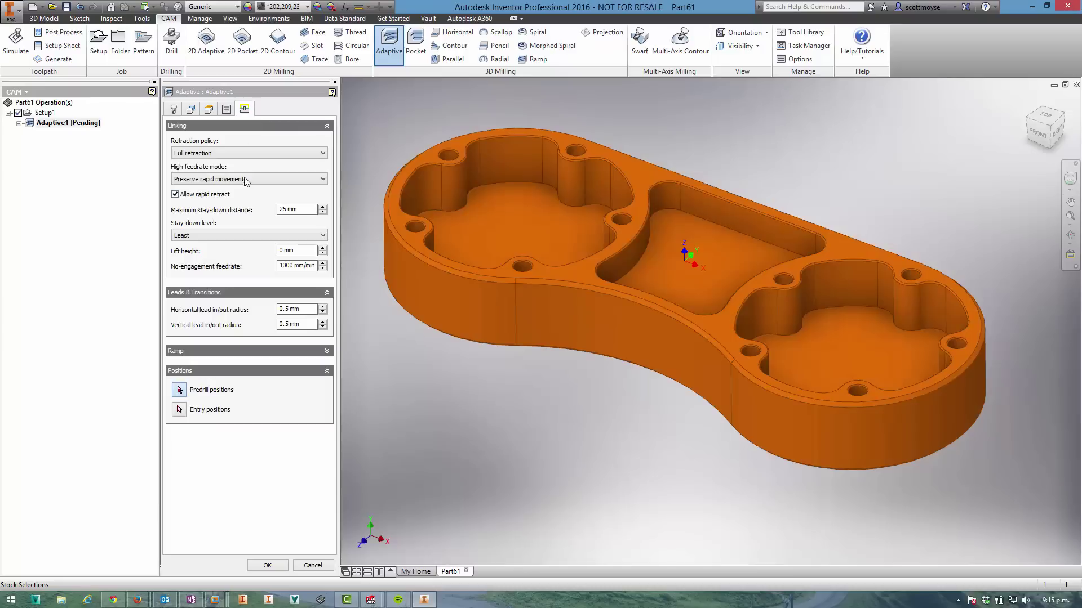
pyautogui.click(197, 235)
pyautogui.click(204, 291)
# Step: Generate the adaptive toolpath and start a 2D Pocket on both round pockets
pyautogui.click(268, 565)
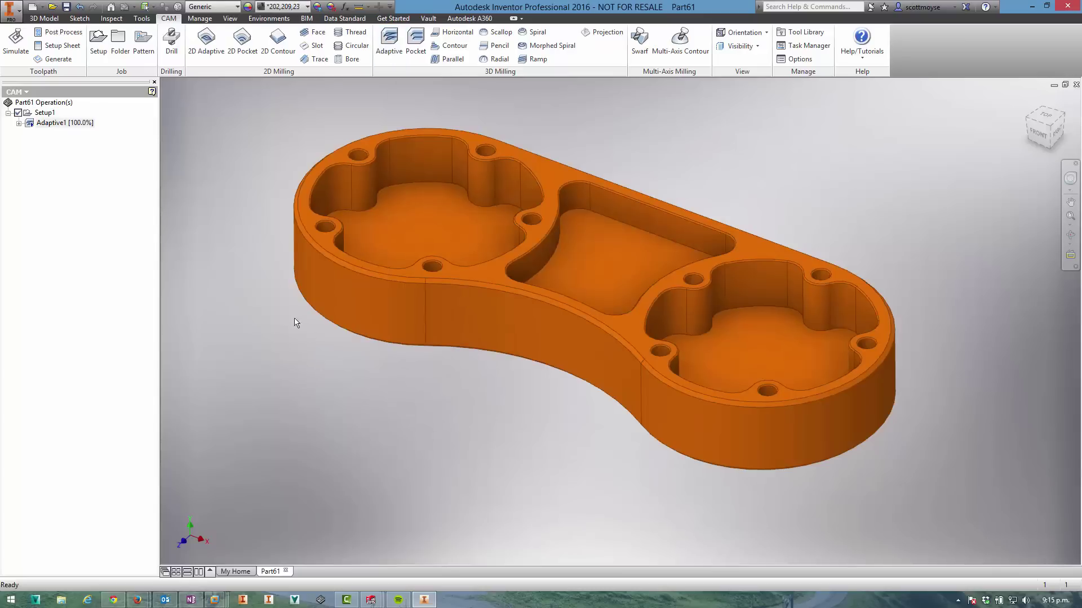
pyautogui.click(242, 42)
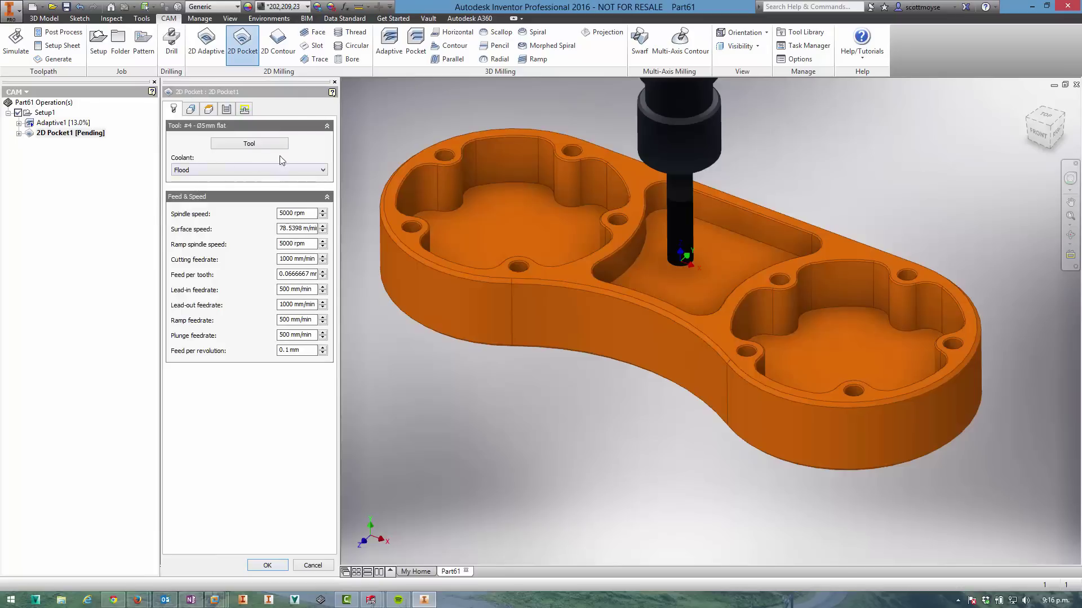
pyautogui.click(191, 109)
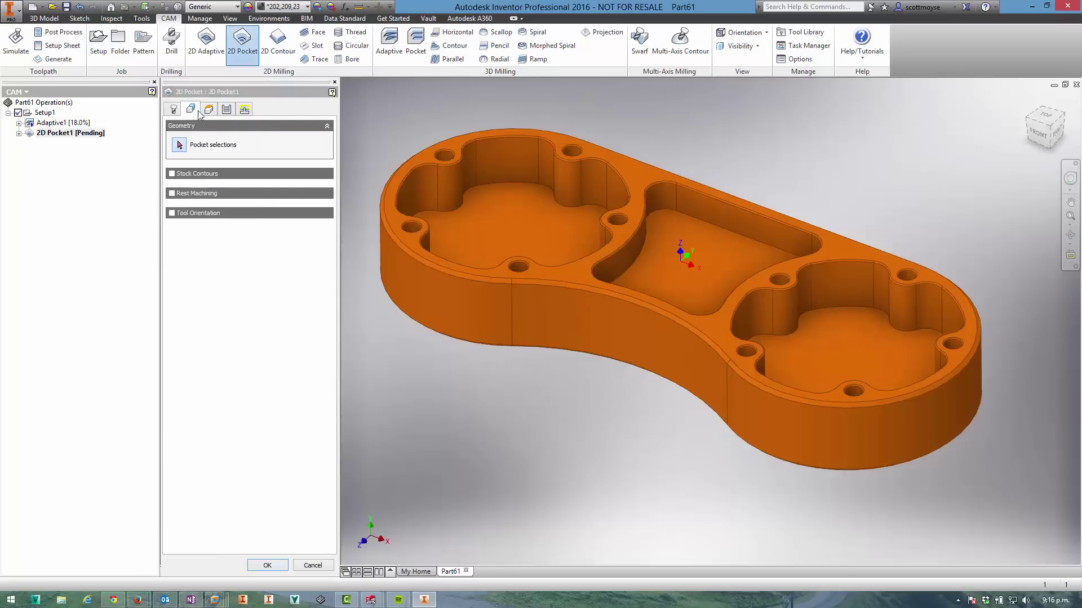
pyautogui.click(545, 214)
pyautogui.click(856, 340)
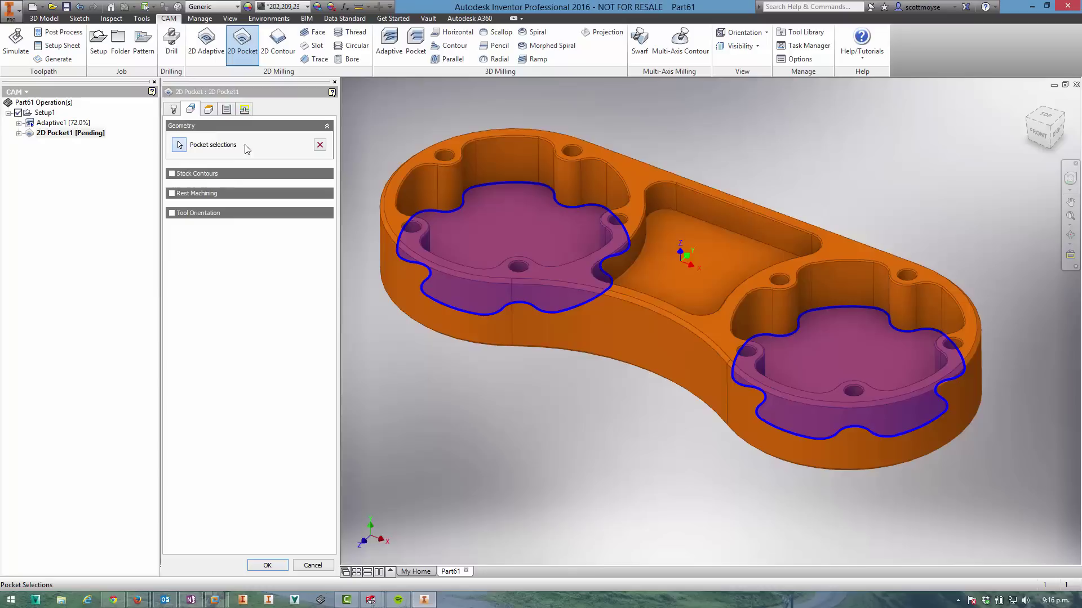
# Step: Turn off Stock to Leave, set the ramp type to Plunge, and generate 2D Pocket1
pyautogui.click(226, 110)
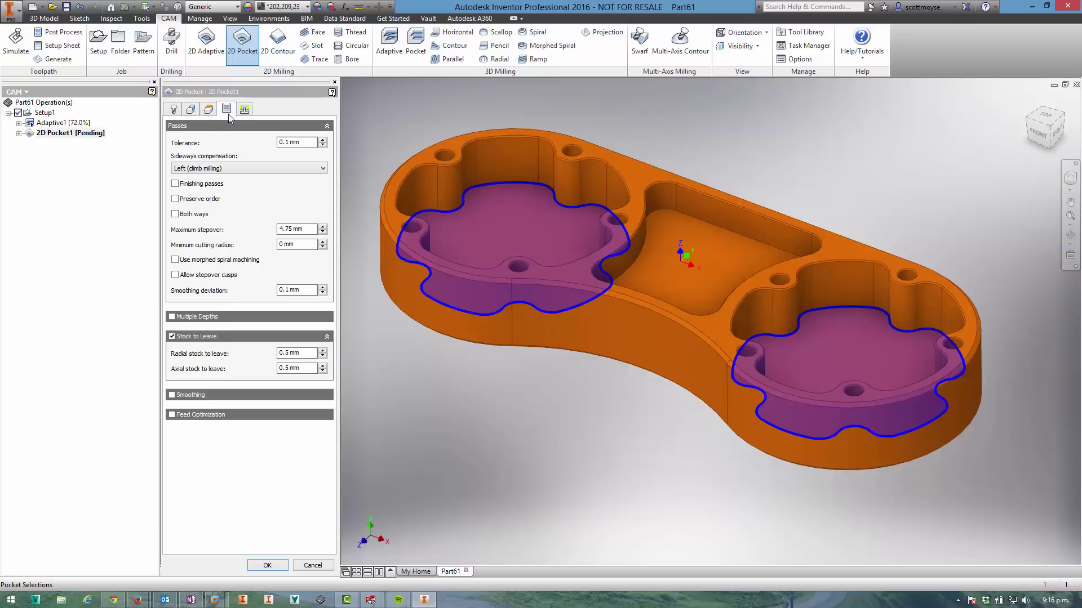
pyautogui.click(172, 337)
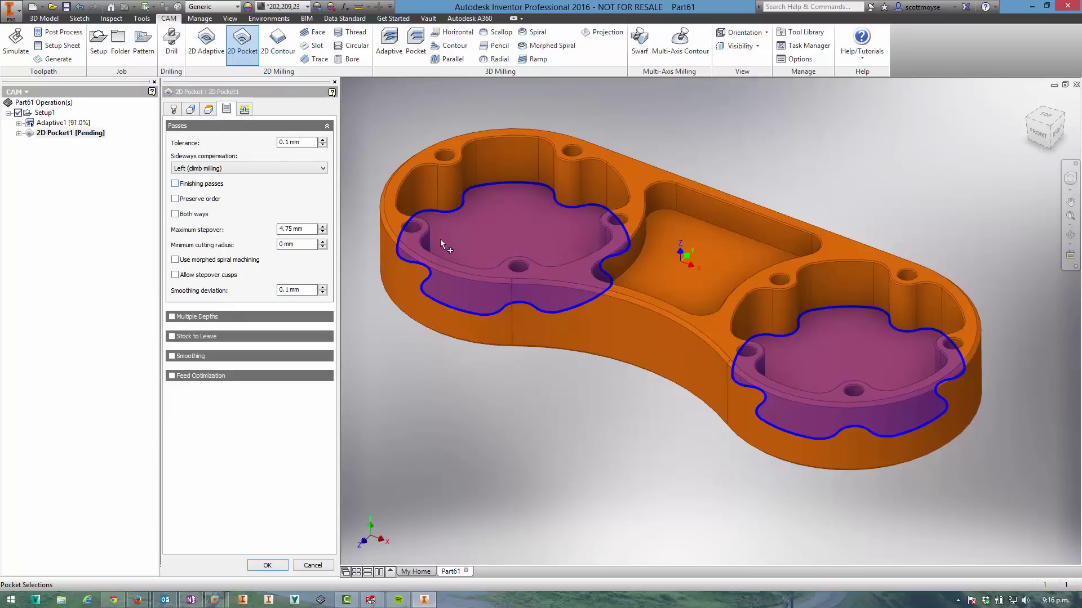
pyautogui.click(244, 110)
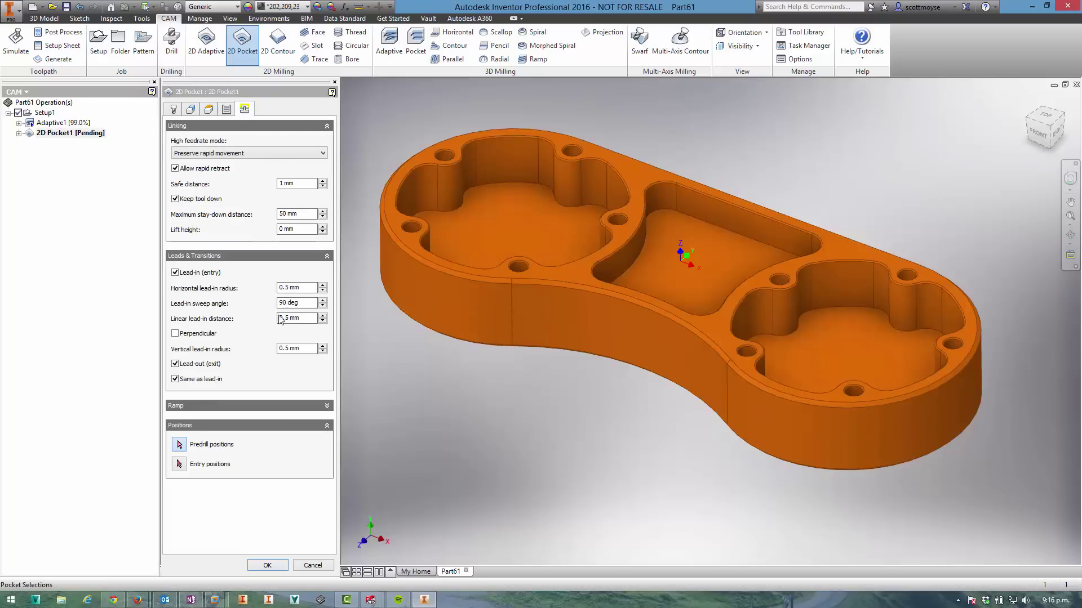
pyautogui.click(197, 406)
pyautogui.click(184, 434)
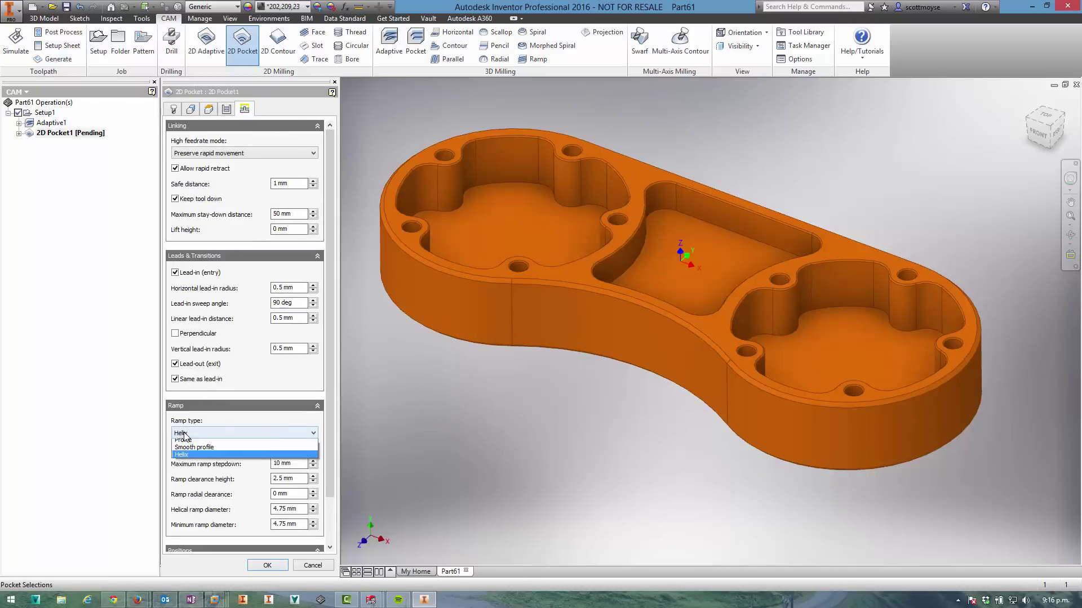
pyautogui.click(193, 443)
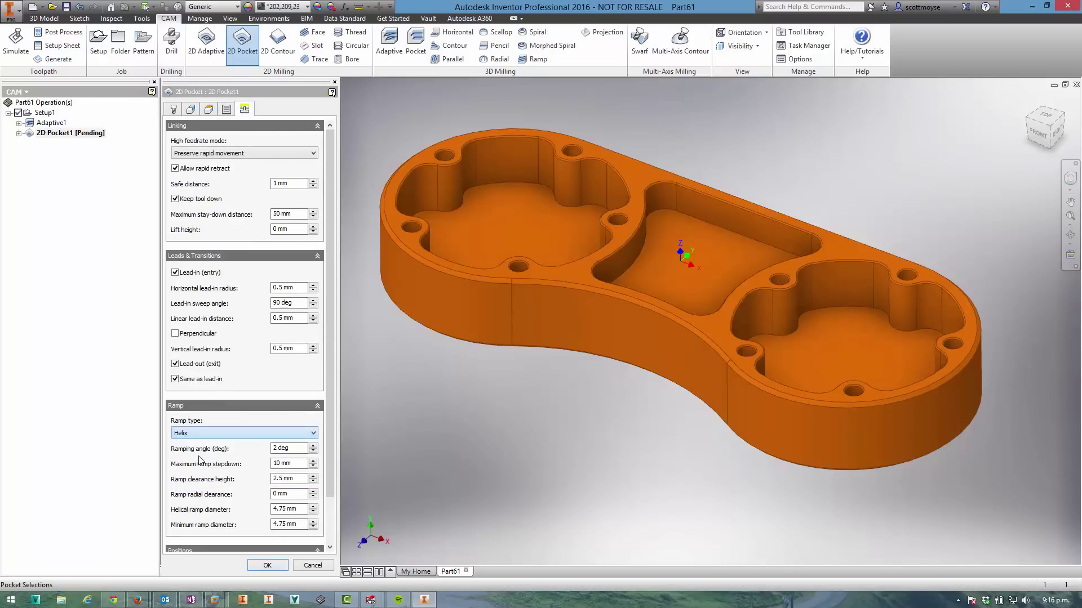
pyautogui.click(264, 565)
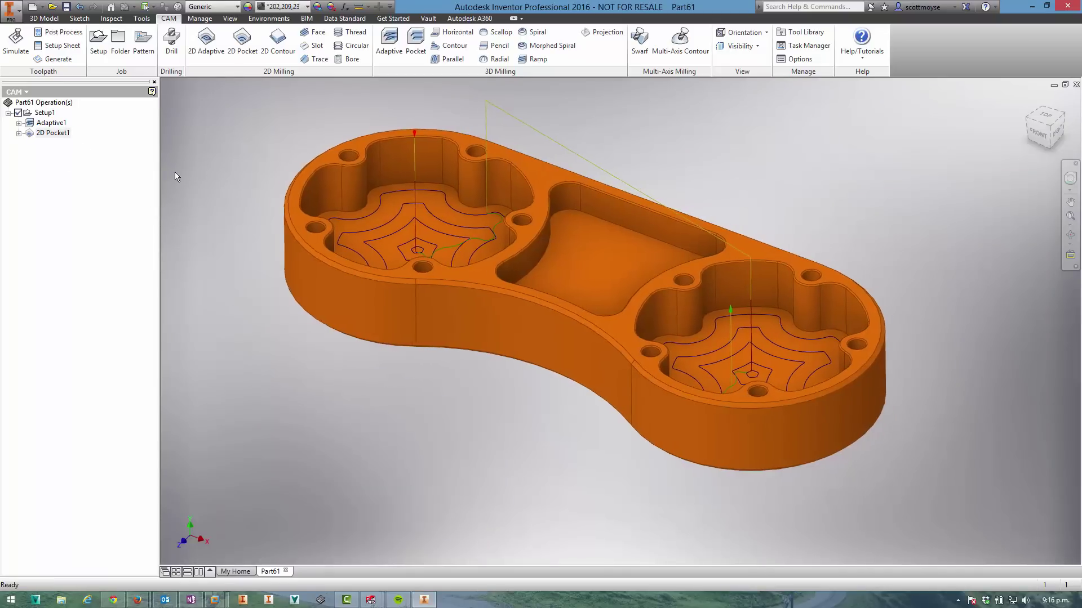
# Step: Edit 2D Pocket1 to use morphed spiral machining and regenerate it
pyautogui.scroll(-3, 174, 171)
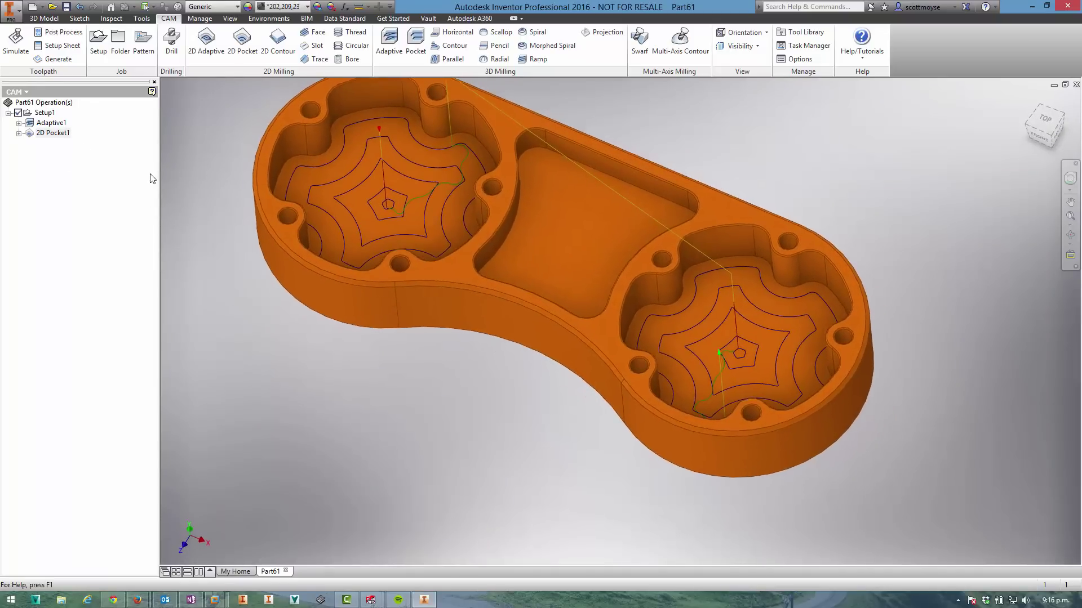
pyautogui.rightClick(61, 134)
pyautogui.click(102, 171)
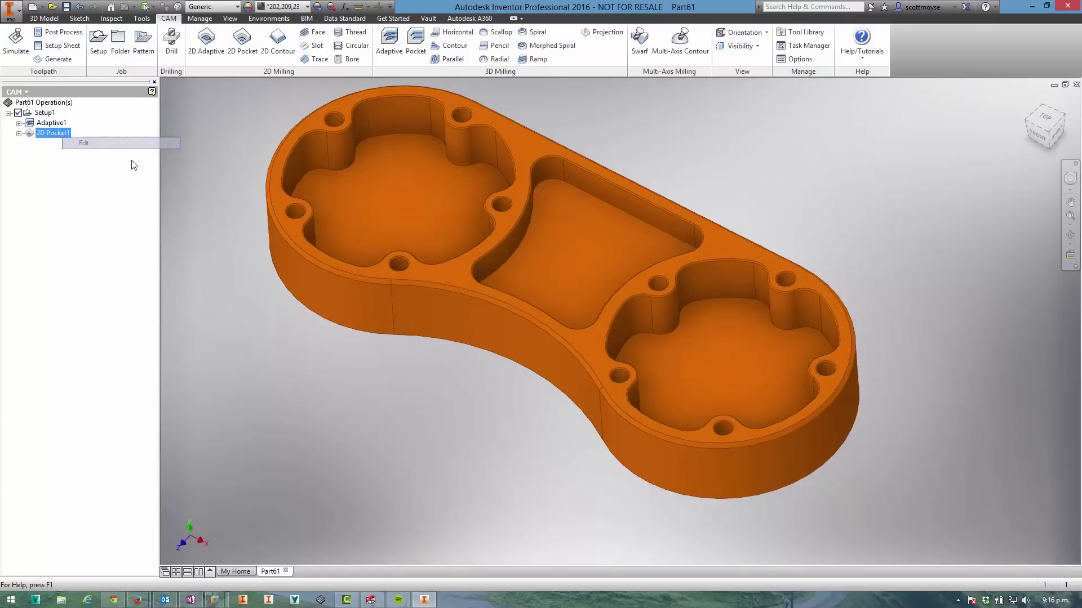
pyautogui.click(226, 108)
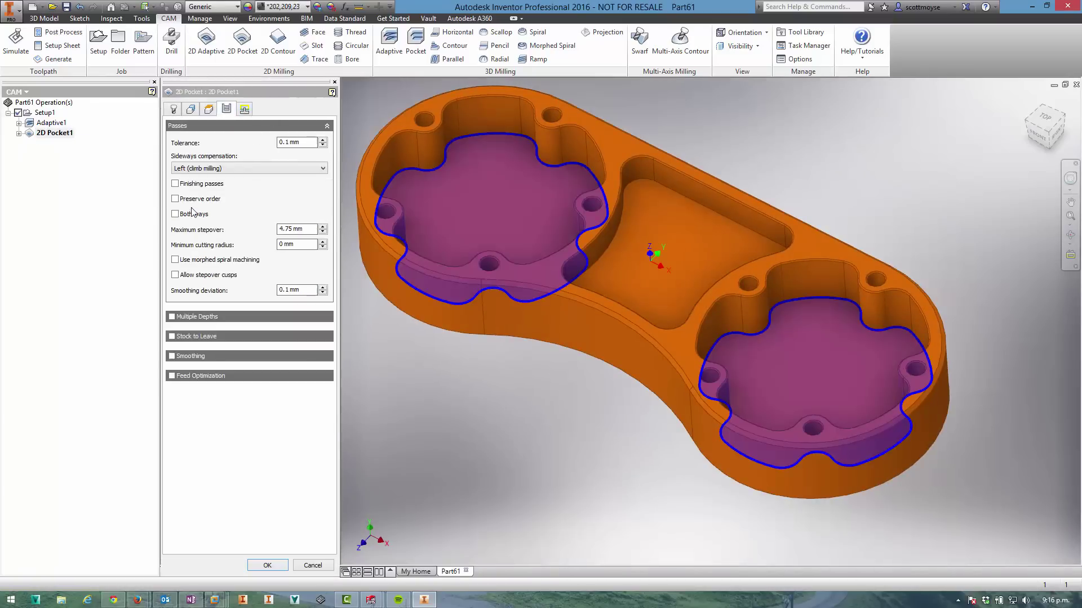
pyautogui.click(267, 566)
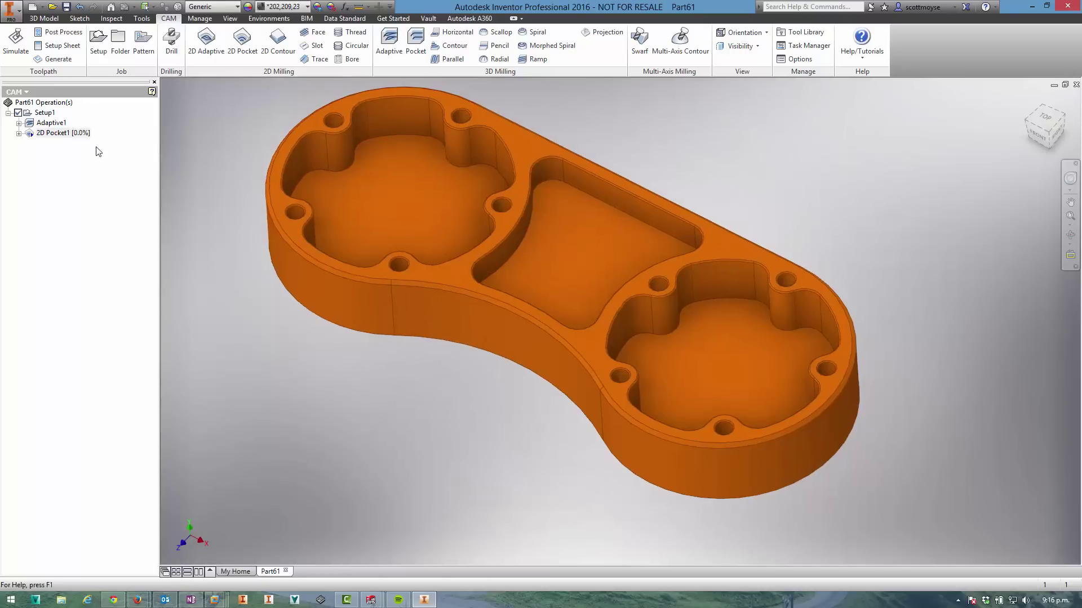
# Step: Create a 2D Contour along the outer bottom edge chain, checking Heights, Passes and Linking
pyautogui.click(278, 39)
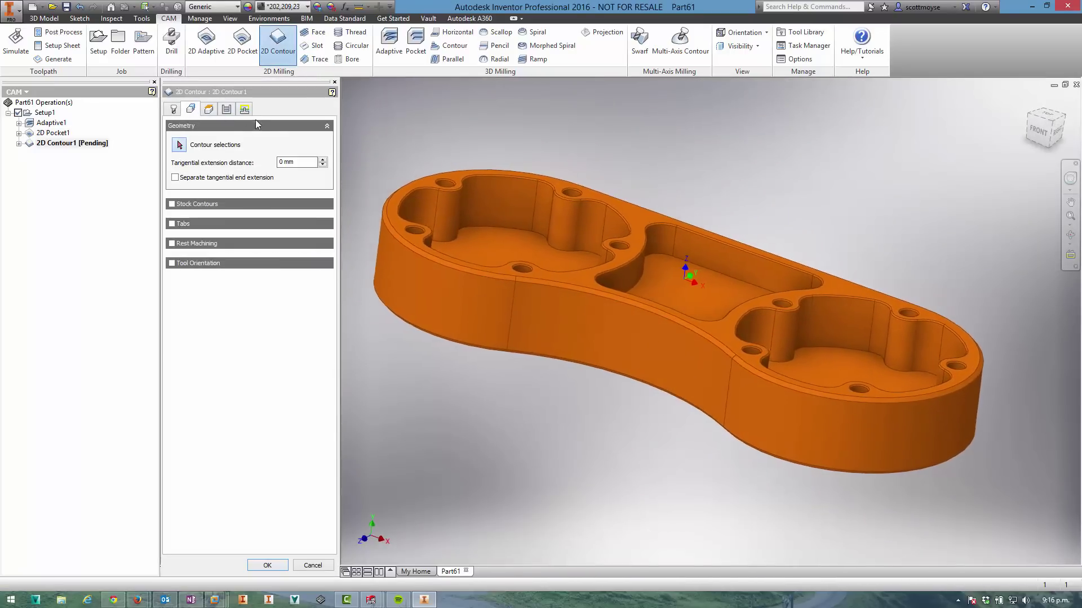
pyautogui.click(415, 311)
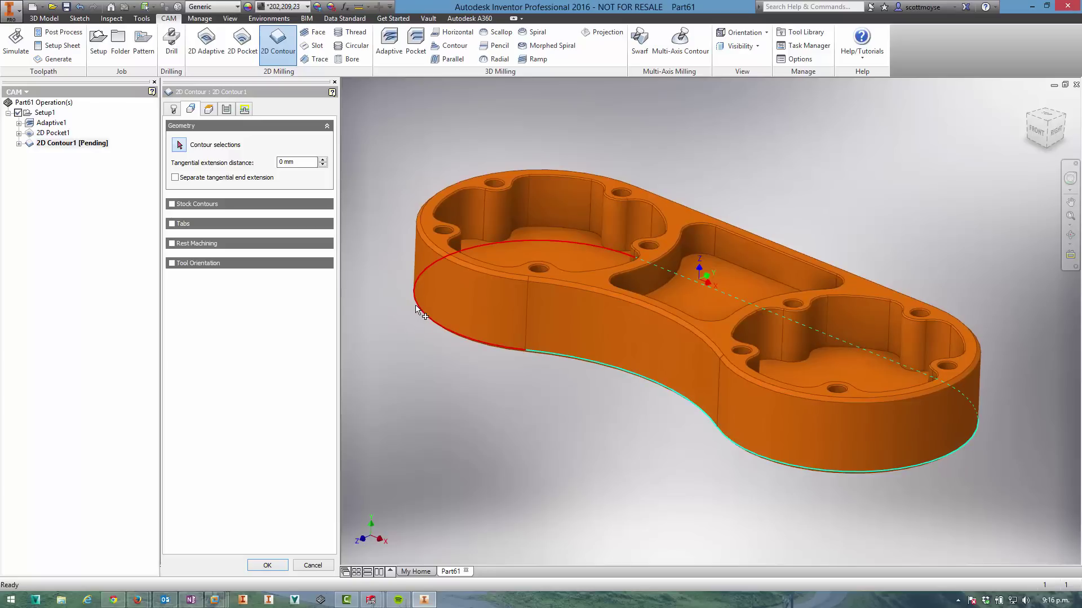
pyautogui.click(415, 310)
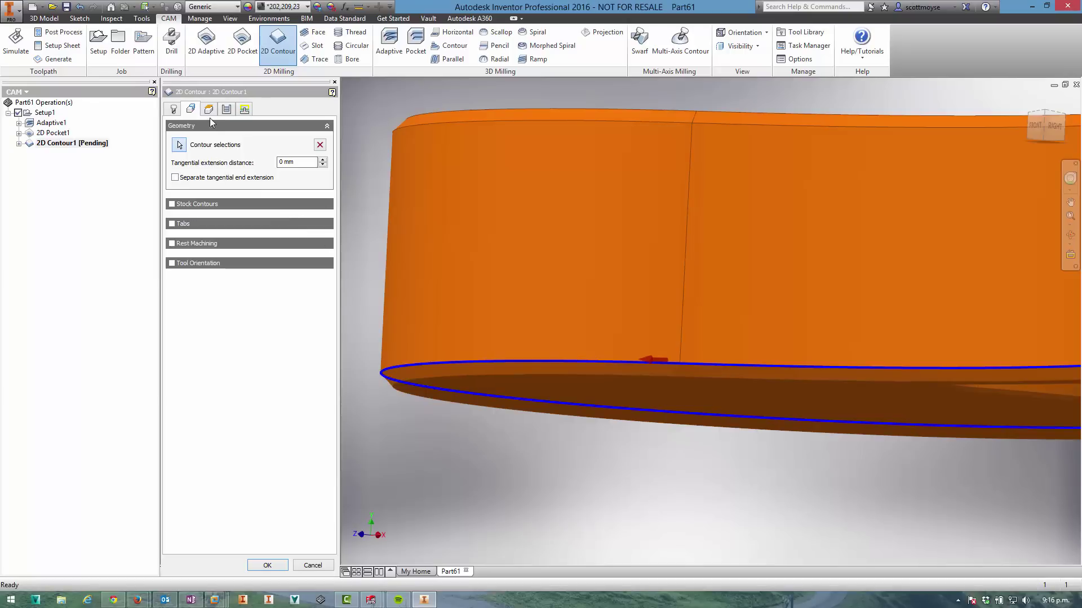
pyautogui.click(209, 109)
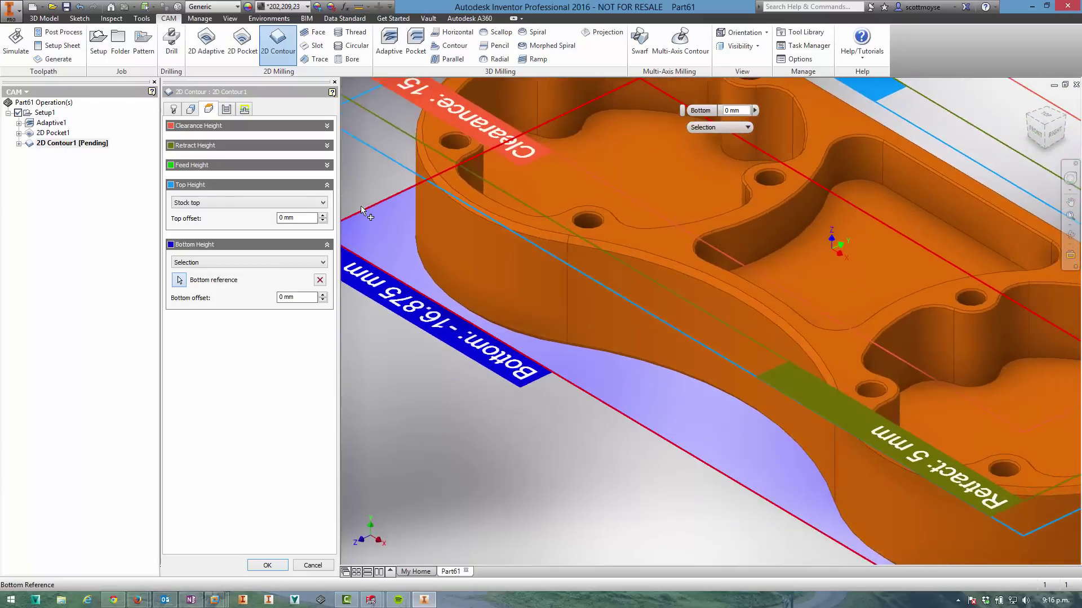
pyautogui.click(227, 109)
pyautogui.click(245, 109)
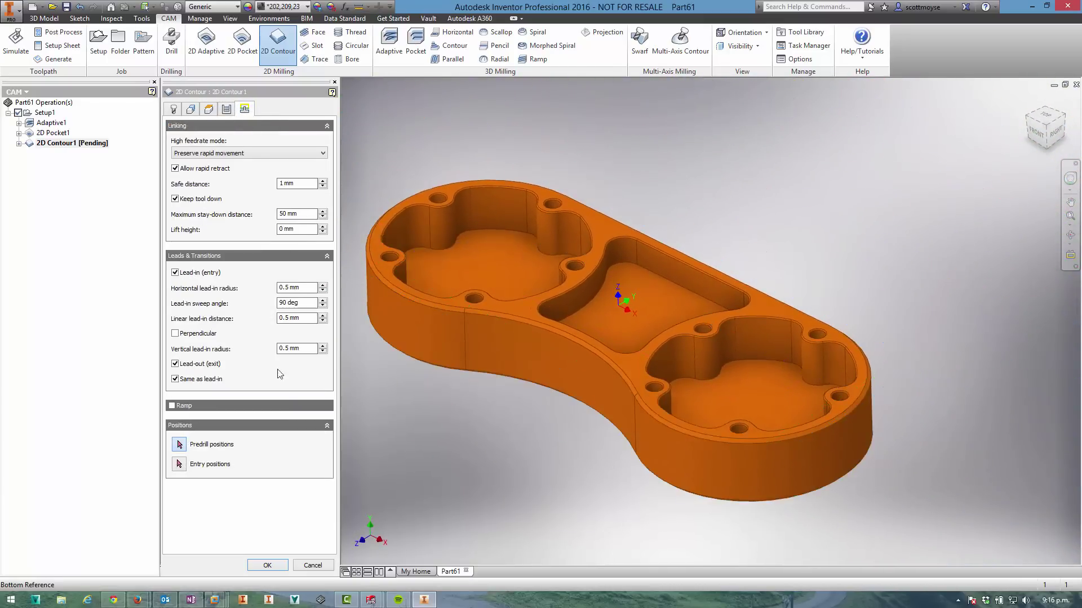
pyautogui.click(263, 565)
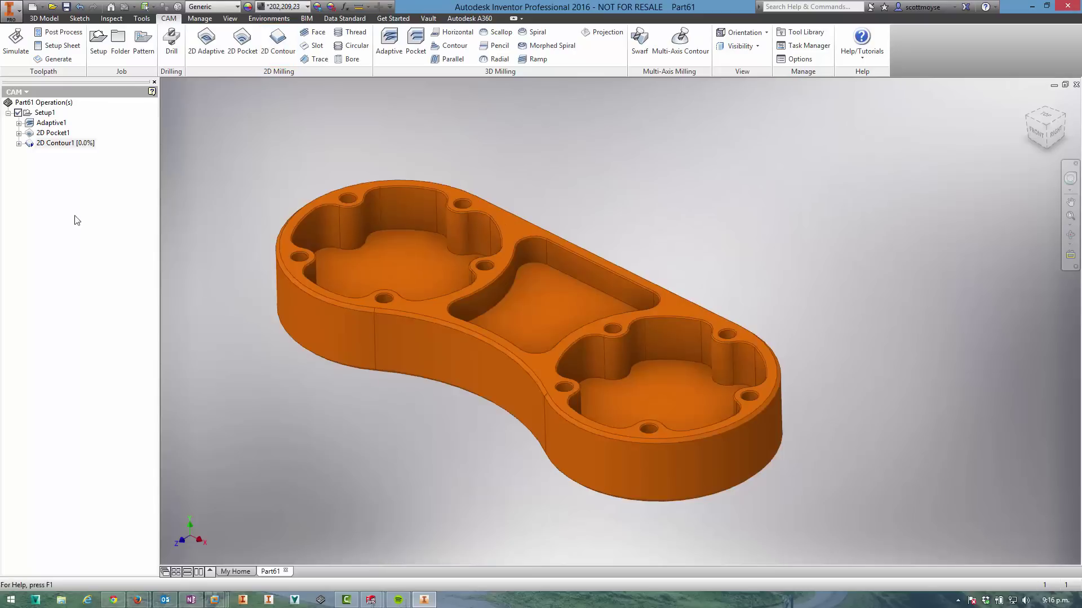
# Step: Save the part as MultiCAD CAM.ipt, replacing the existing file
pyautogui.click(48, 123)
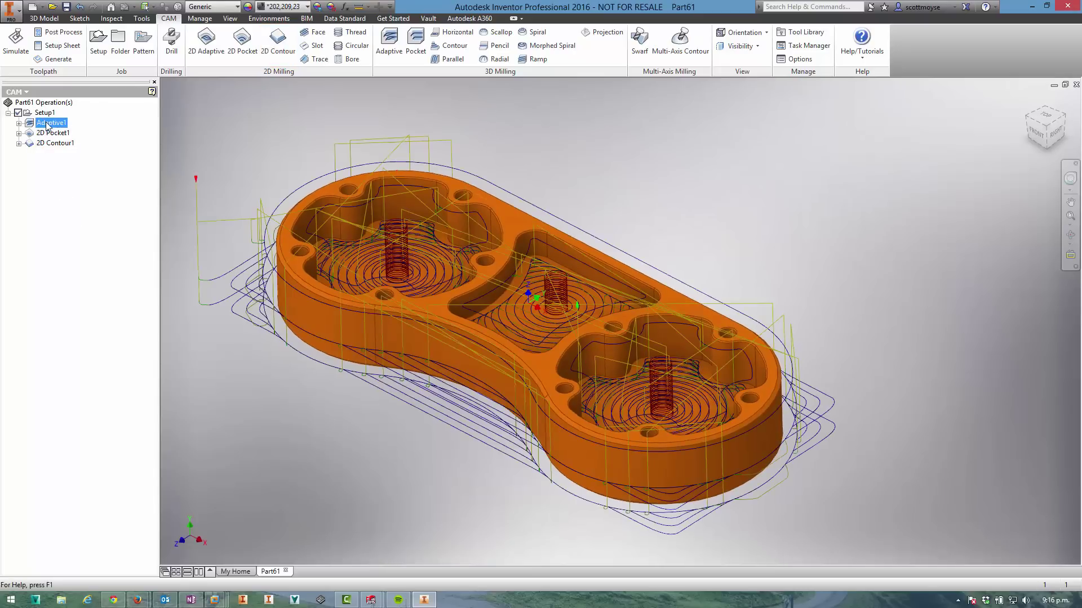
pyautogui.click(64, 207)
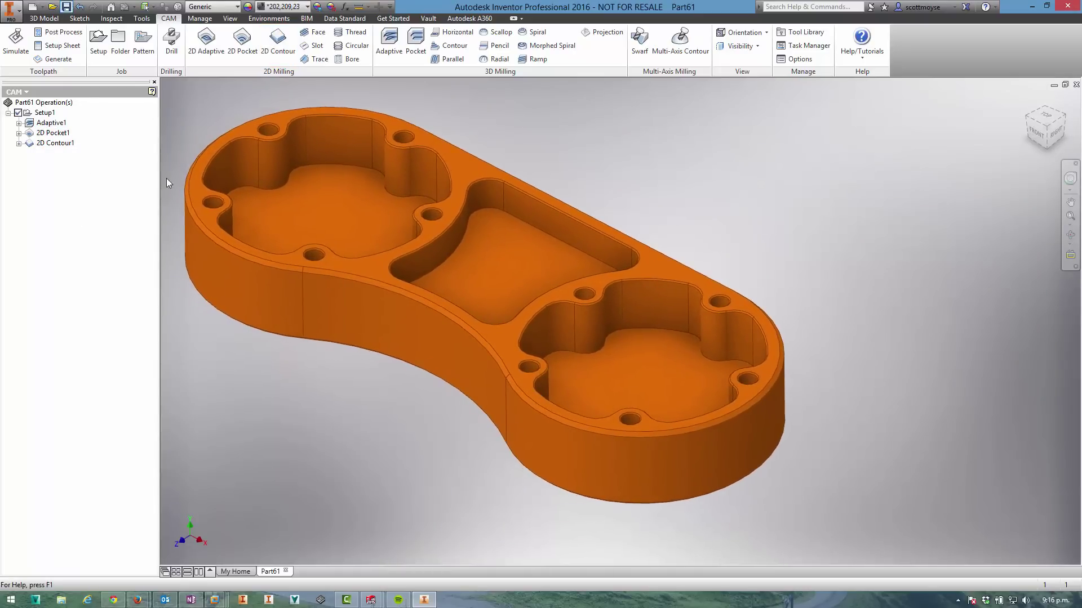
pyautogui.hotkey('ctrl', 's')
pyautogui.doubleClick(564, 361)
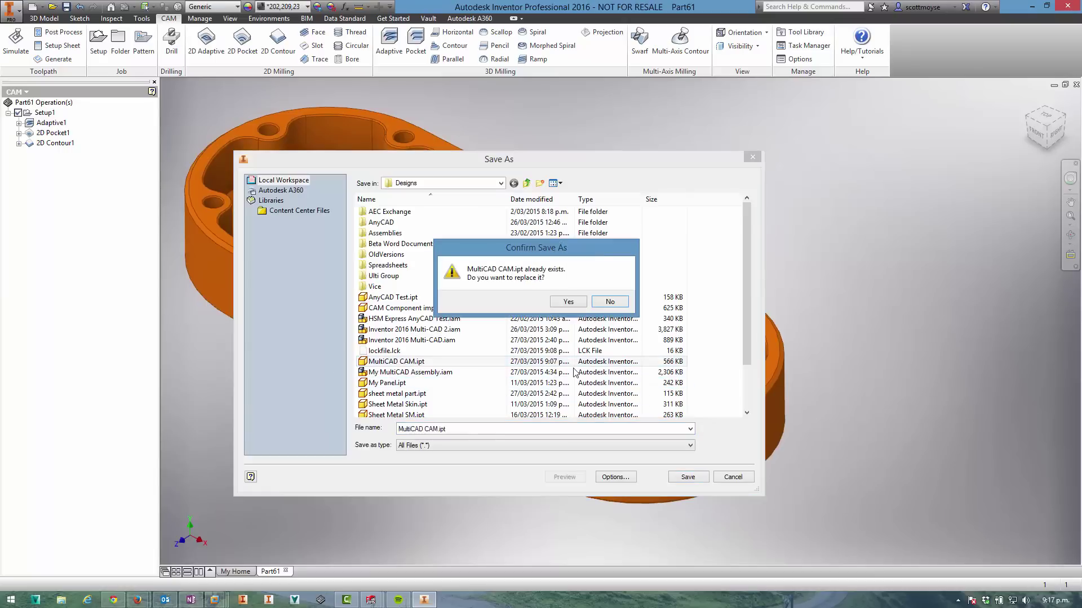
pyautogui.click(581, 303)
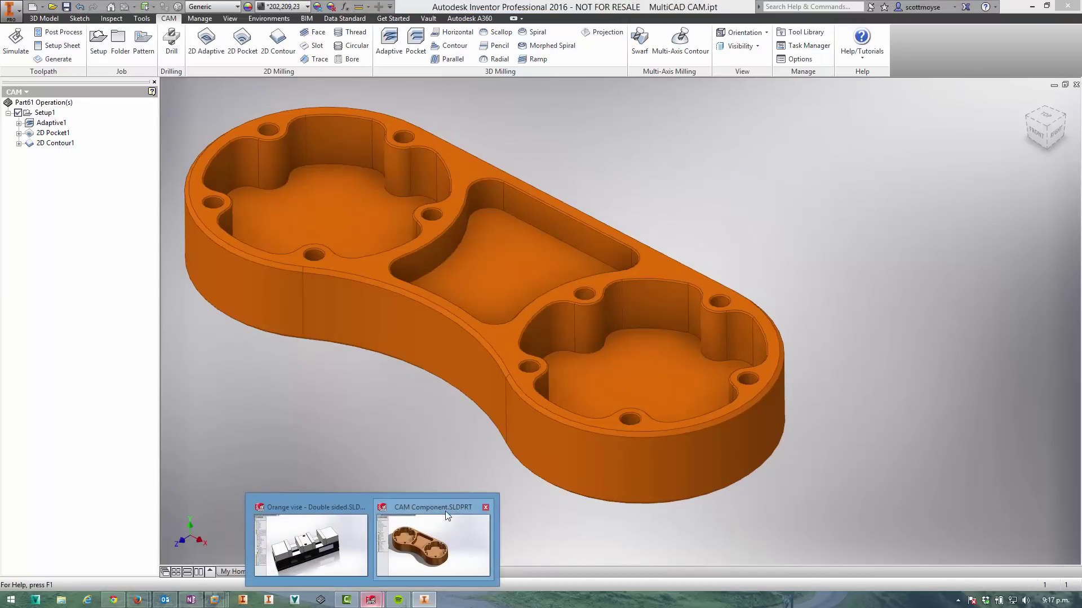
# Step: In SolidWorks, change Sketch1's 3.00 dimension to 2.5, rebuild, and save CAM Component
pyautogui.click(444, 514)
pyautogui.click(30, 218)
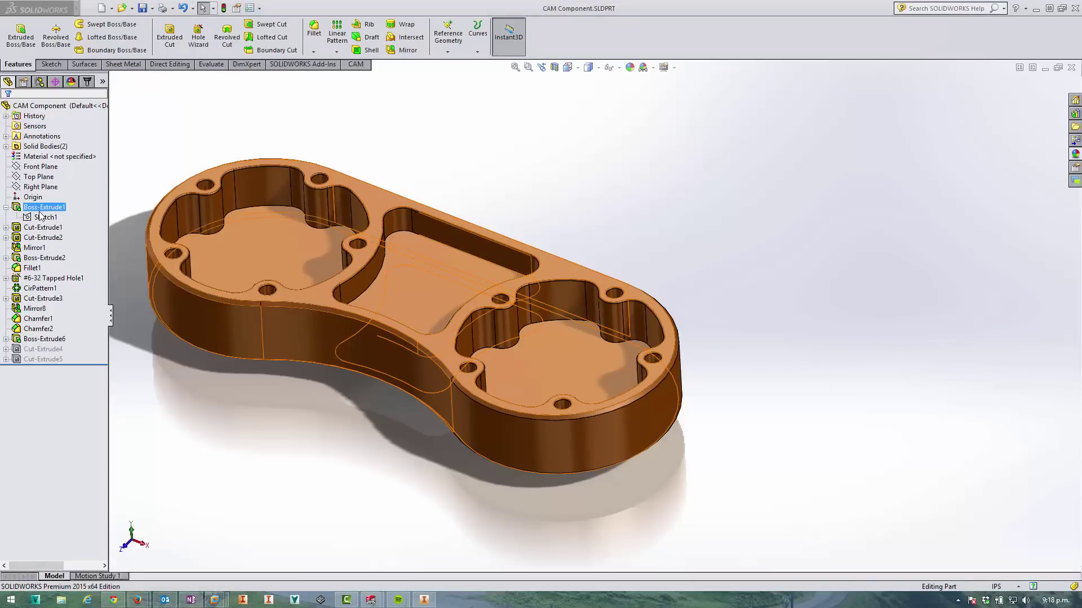
pyautogui.doubleClick(30, 217)
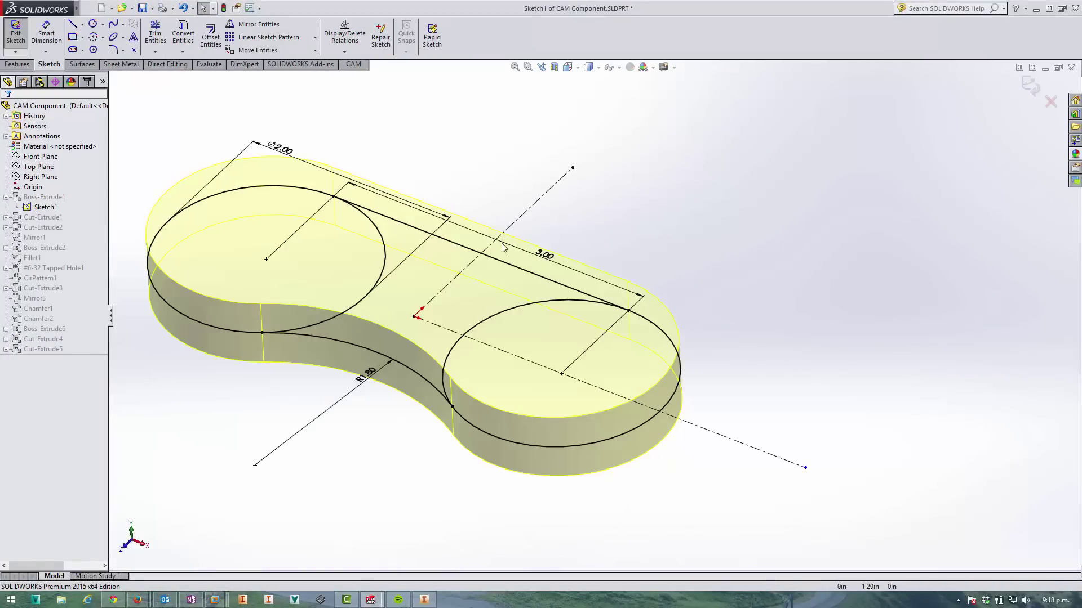
pyautogui.doubleClick(541, 253)
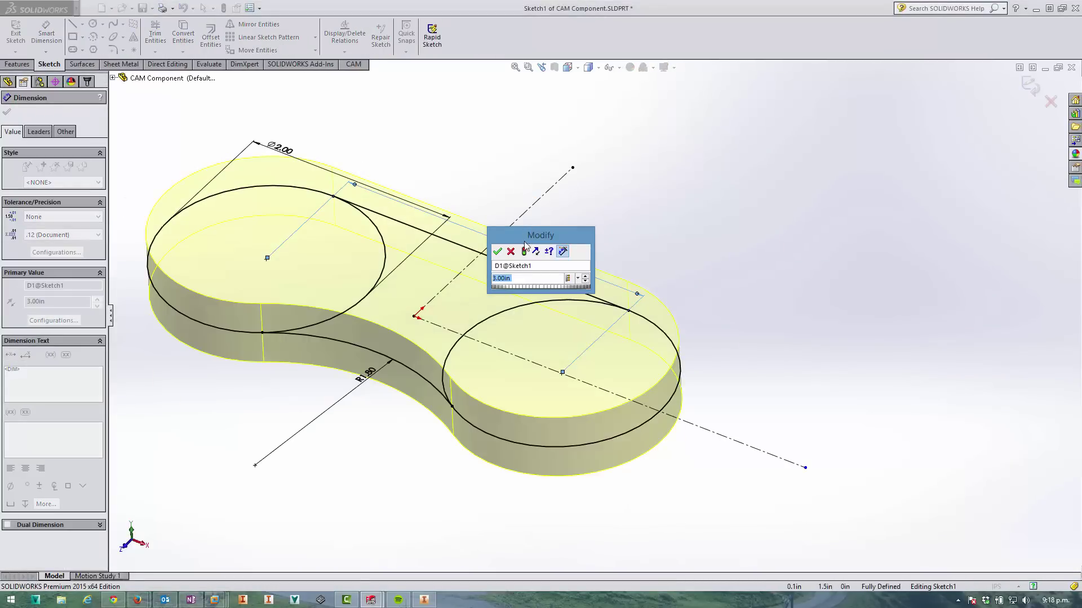
pyautogui.write('2.5')
pyautogui.press('Return')
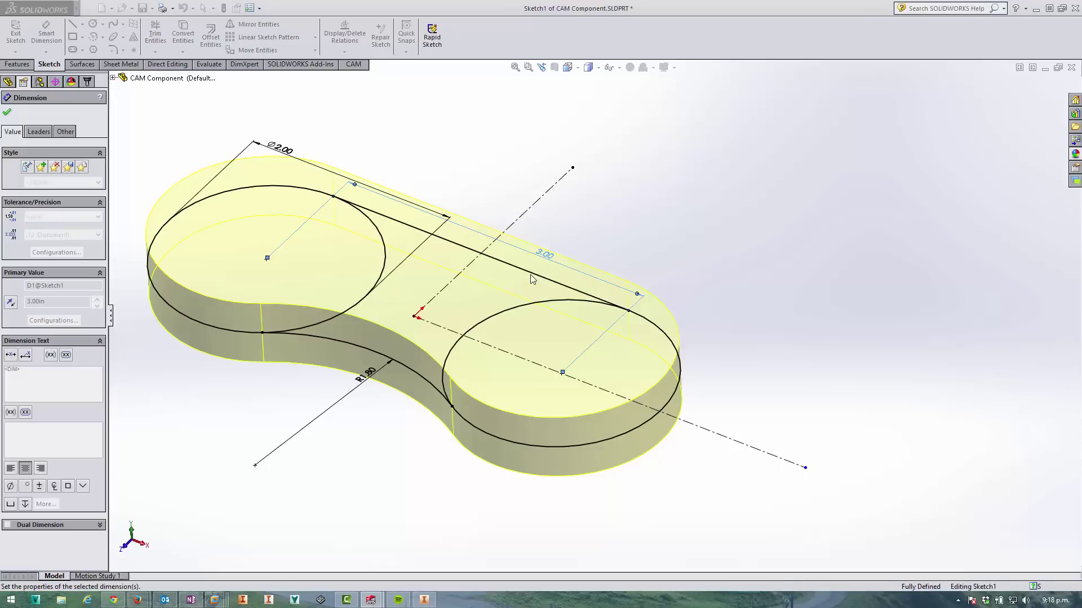
pyautogui.click(1025, 89)
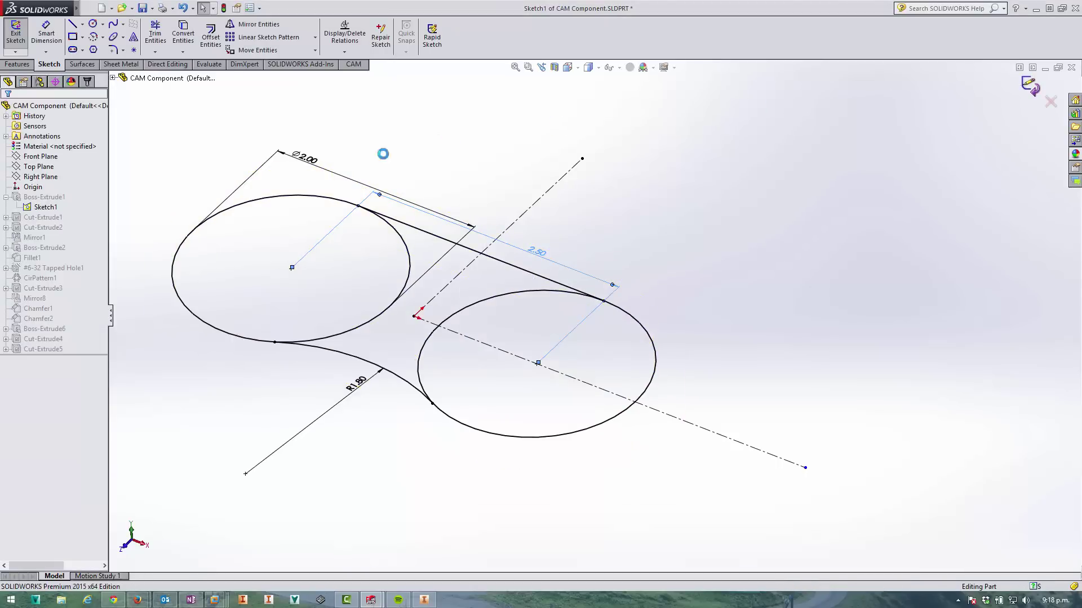
pyautogui.click(143, 9)
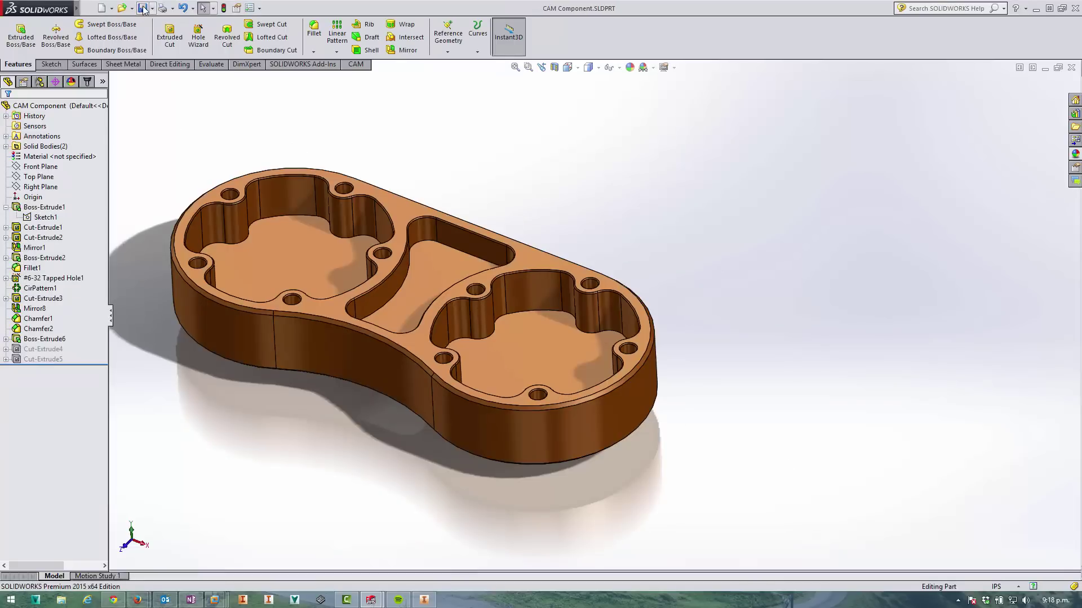
# Step: Update the Inventor model from the edited SolidWorks part and run Generate Toolpath (All) on Setup1
pyautogui.click(435, 599)
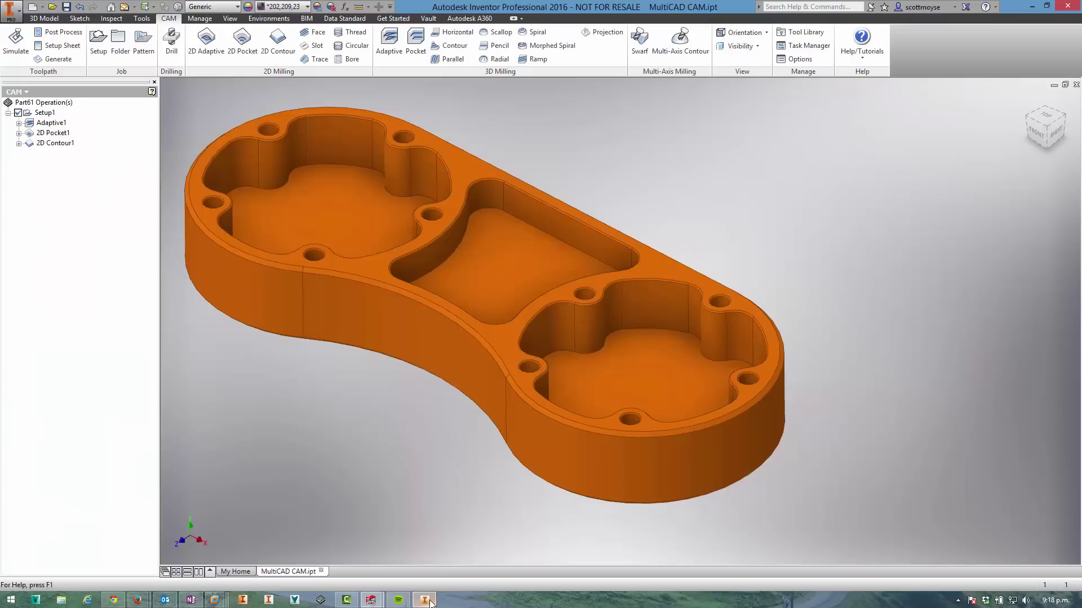
pyautogui.click(125, 9)
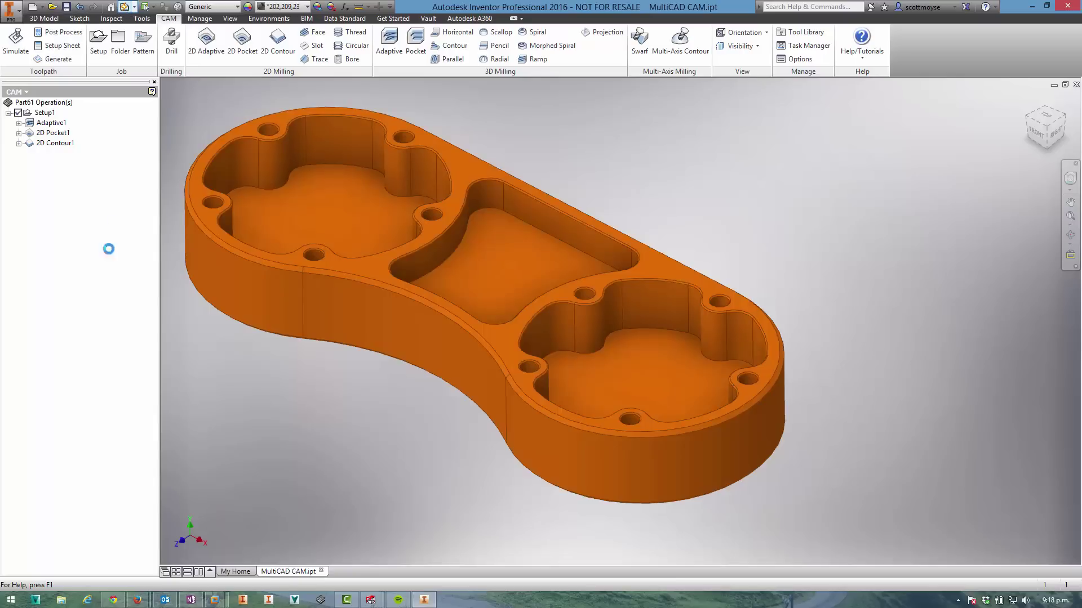
pyautogui.rightClick(54, 116)
pyautogui.click(95, 183)
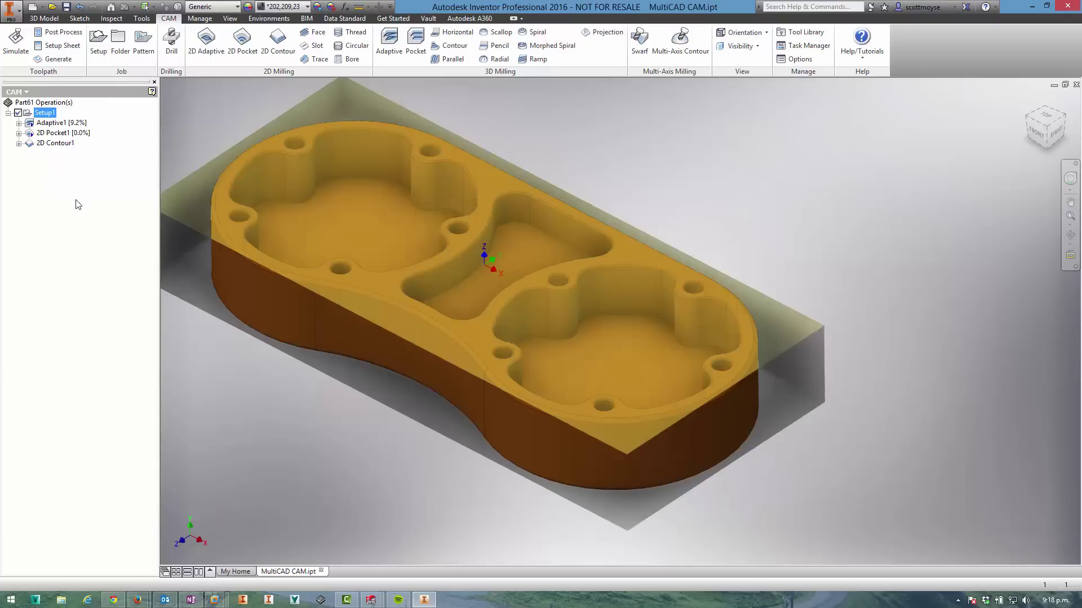
pyautogui.click(78, 209)
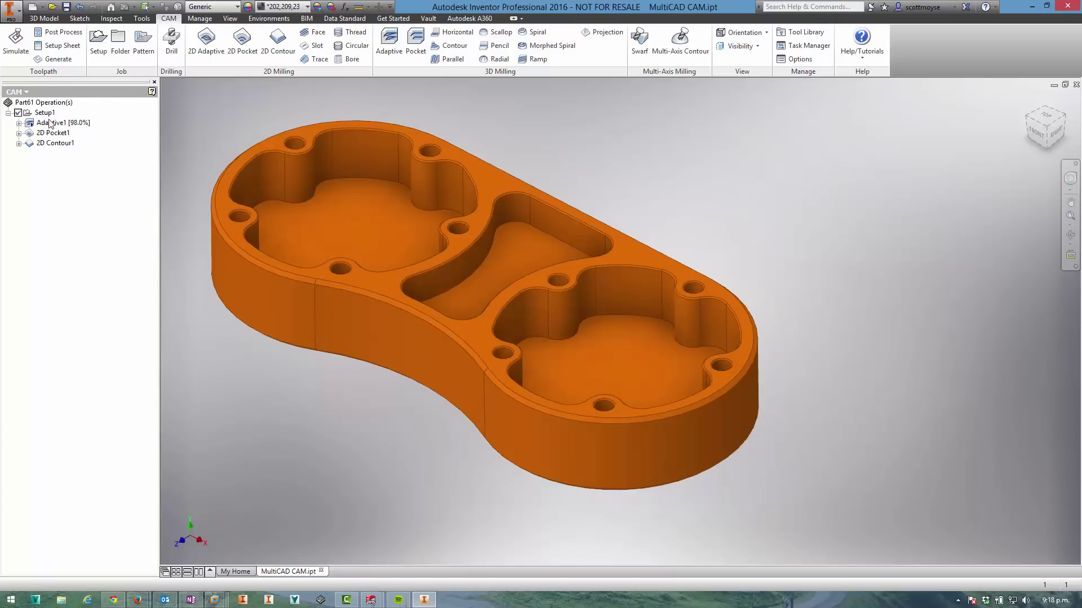
pyautogui.rightClick(45, 113)
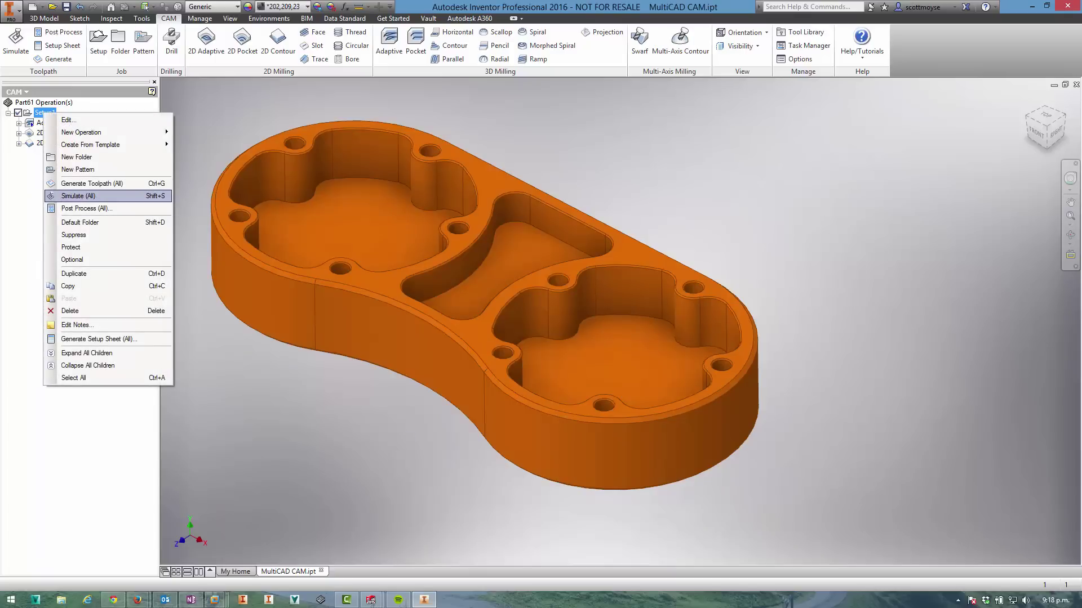
pyautogui.press('Escape')
pyautogui.rightClick(45, 113)
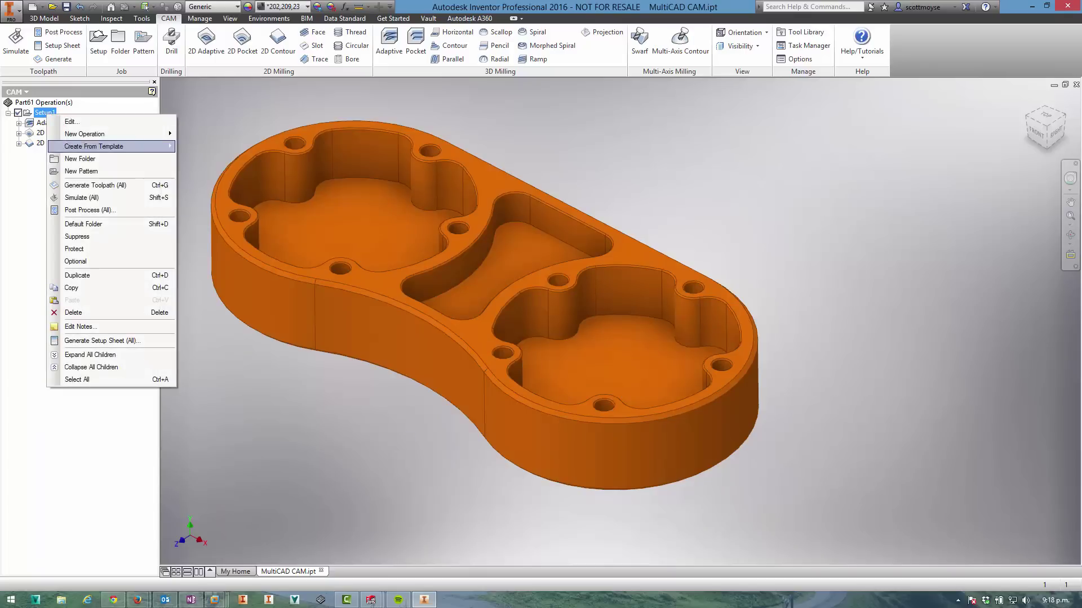
# Step: Run Simulate (All) on Setup1 to show the stock being machined to the updated part
pyautogui.click(82, 197)
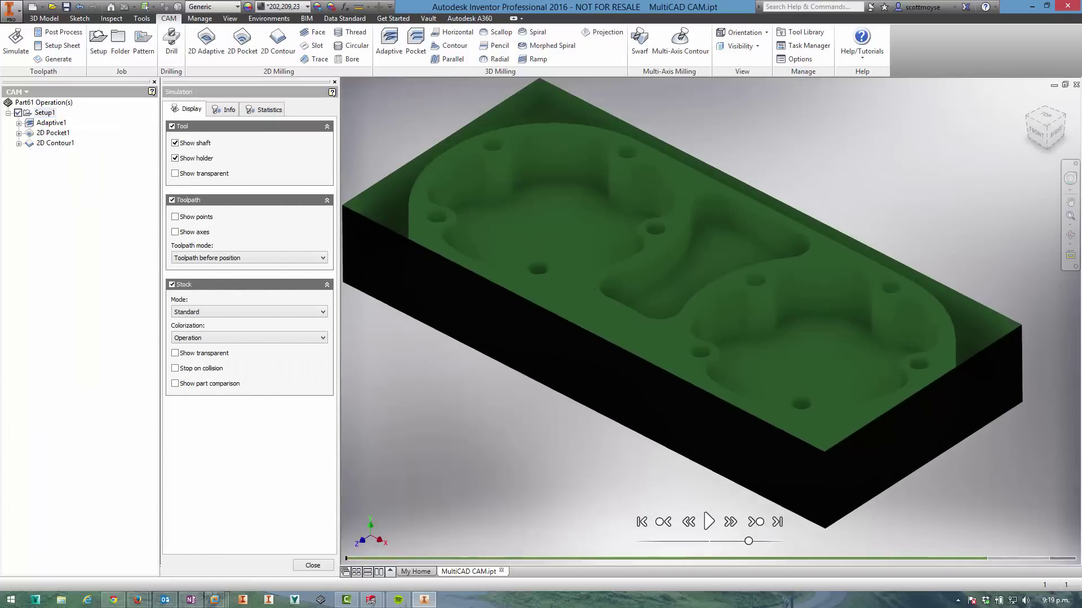